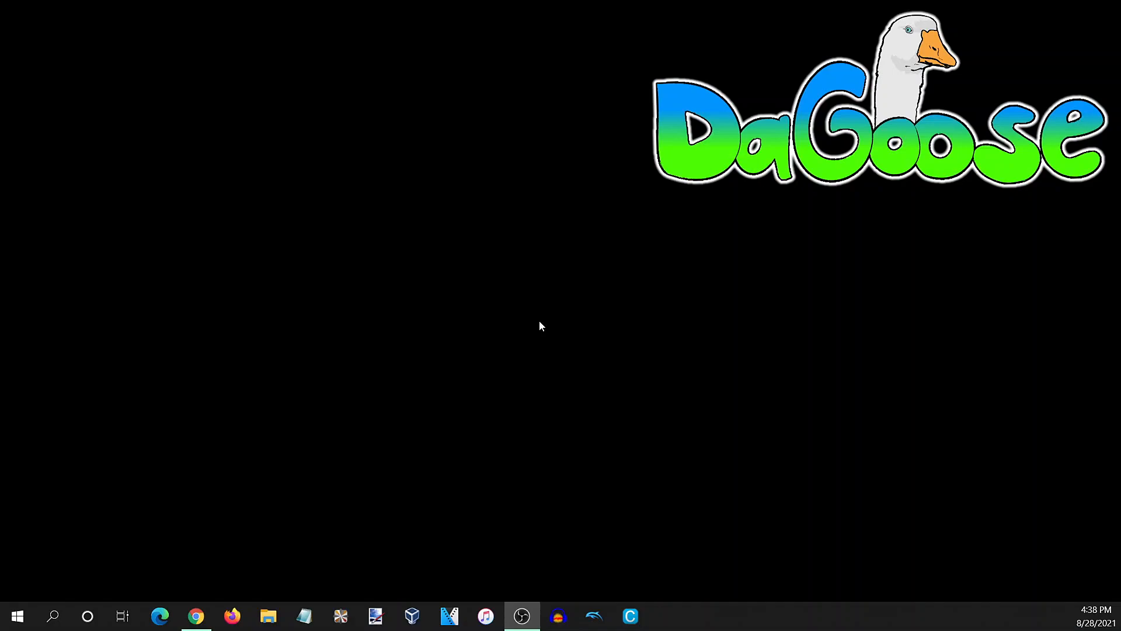
Step: Download FrameGUI_v1.0_setup.exe from the FrameGUI v1.0 GitHub release in Chrome and run it despite the SmartScreen warning
click(196, 616)
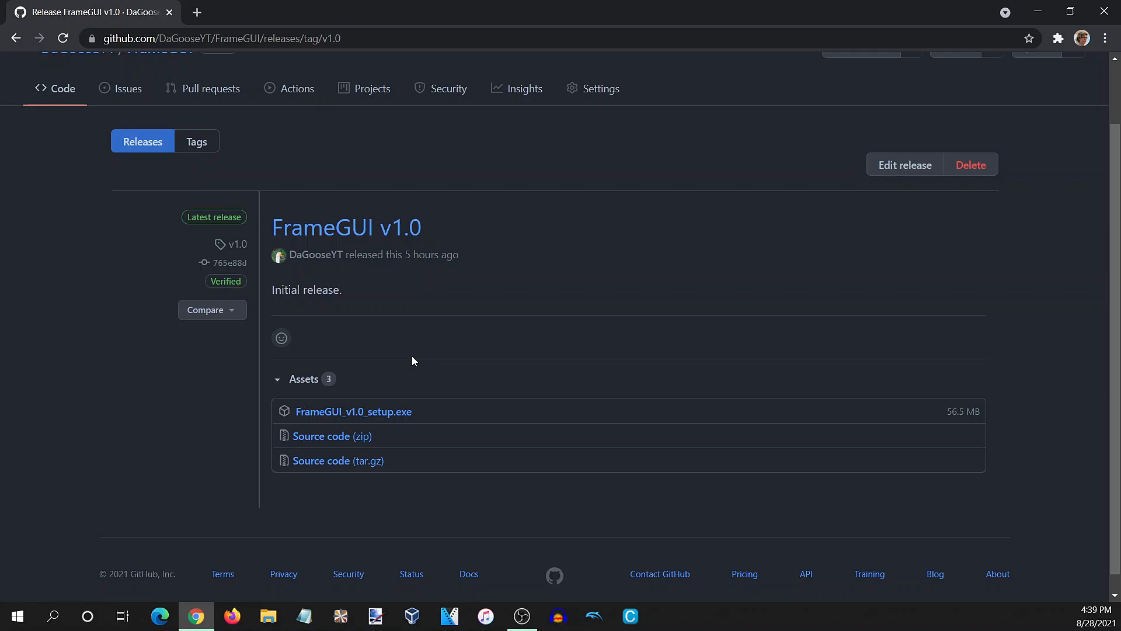
click(383, 412)
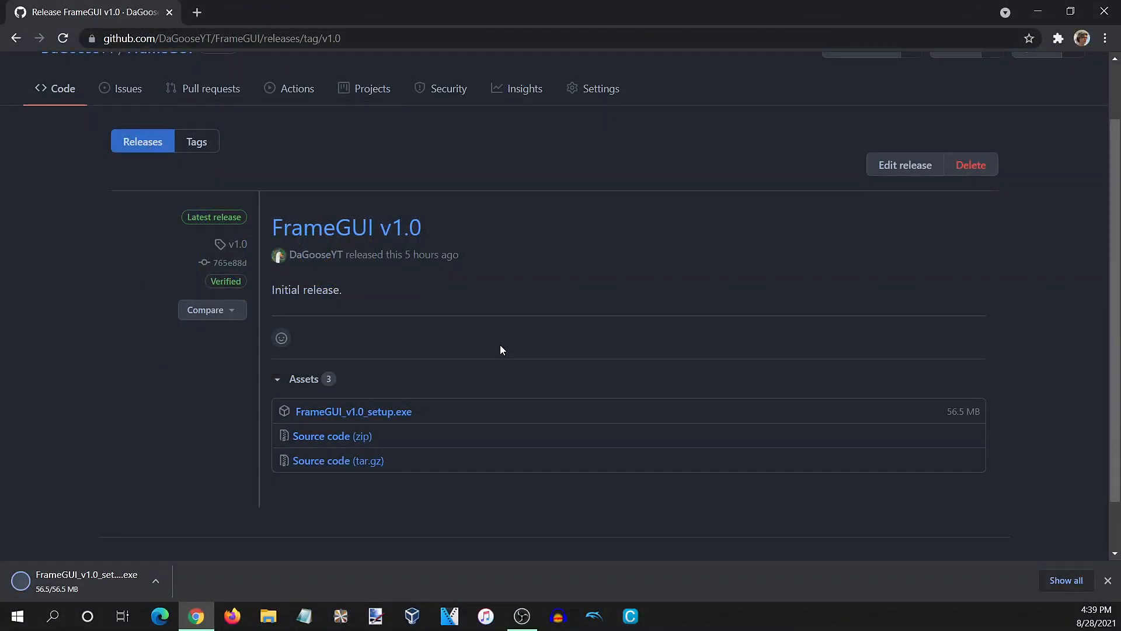
click(84, 585)
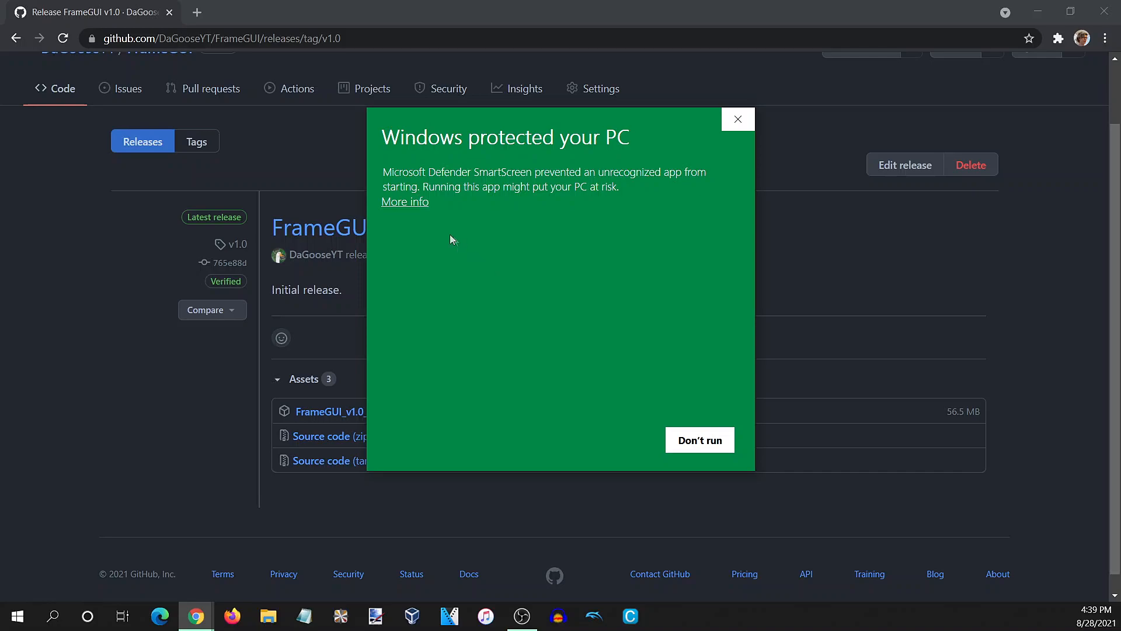
click(409, 202)
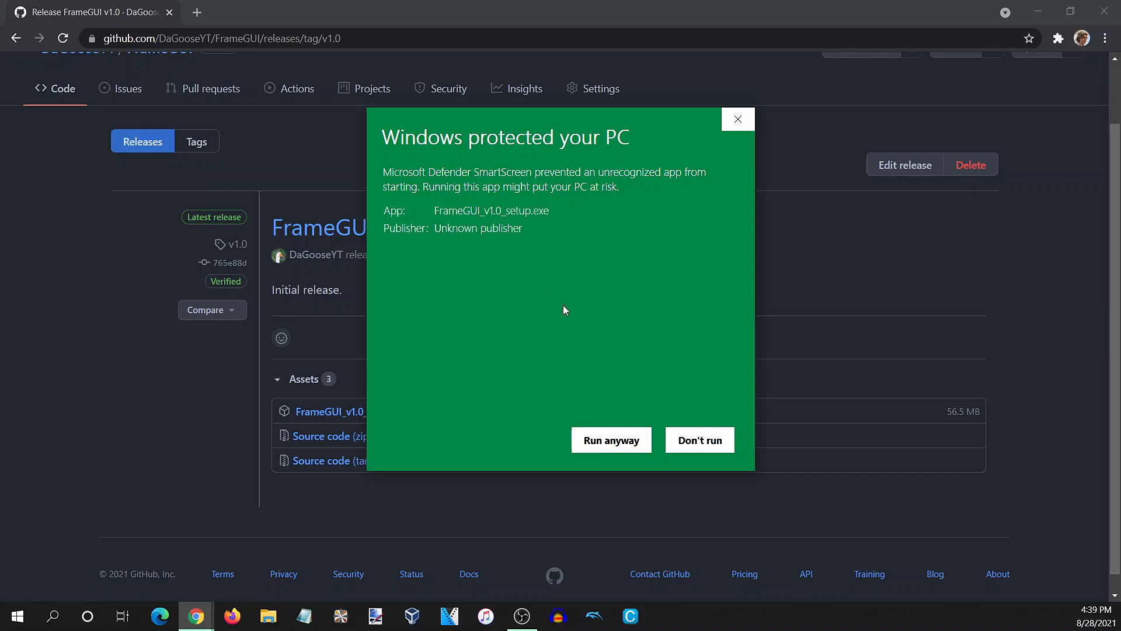
click(610, 440)
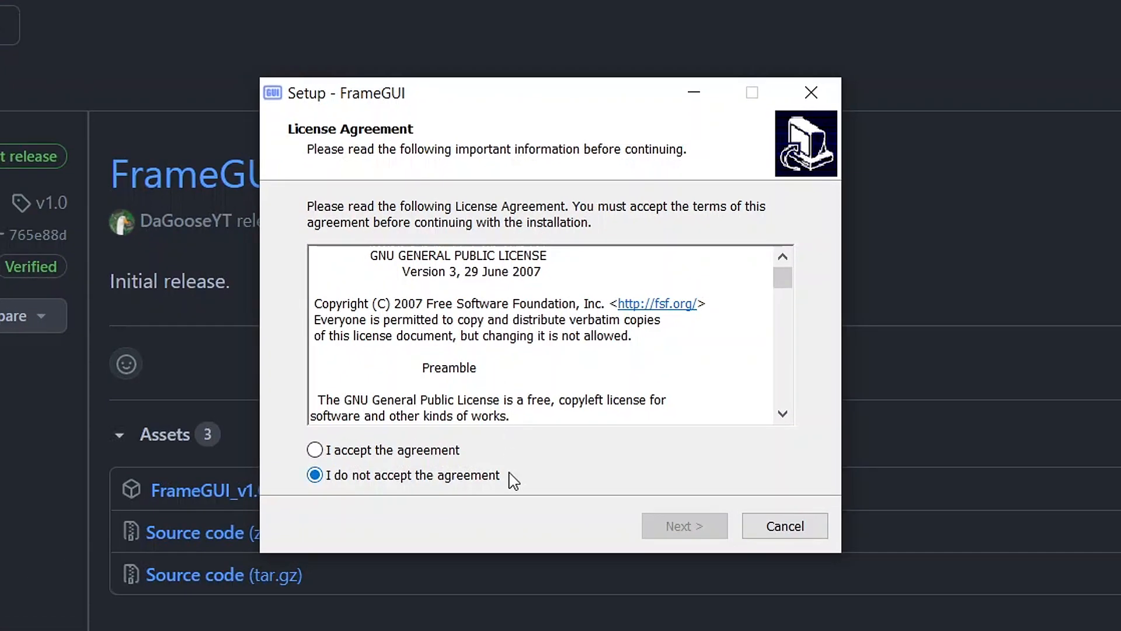
Step: Accept the GNU General Public License agreement in the FrameGUI setup and continue
scroll(657, 320, down, 10)
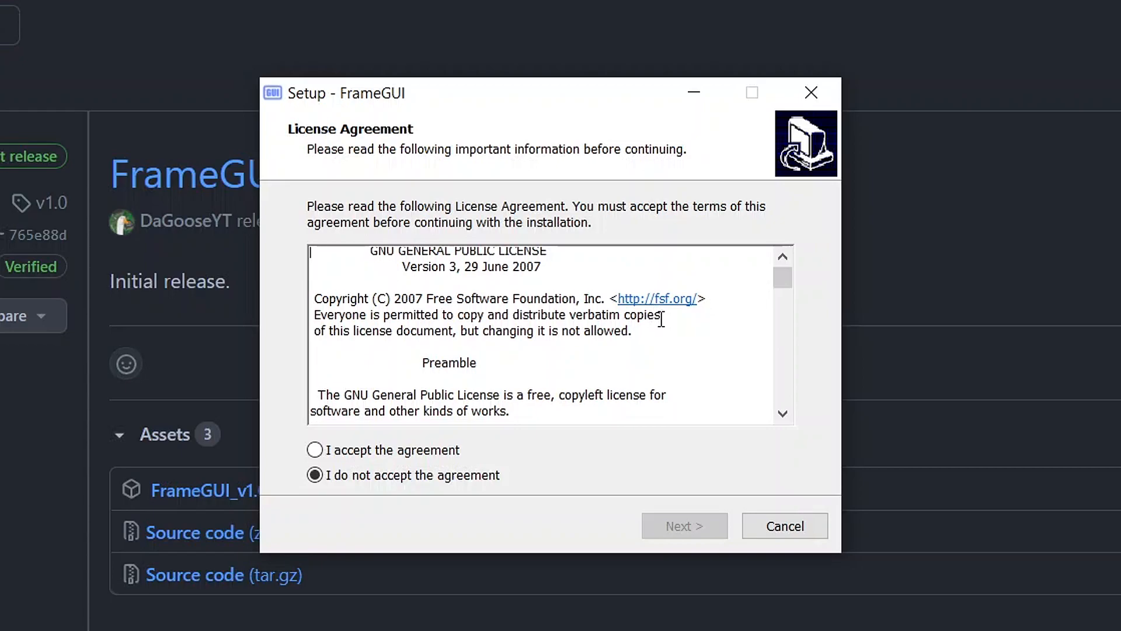
scroll(661, 320, down, 15)
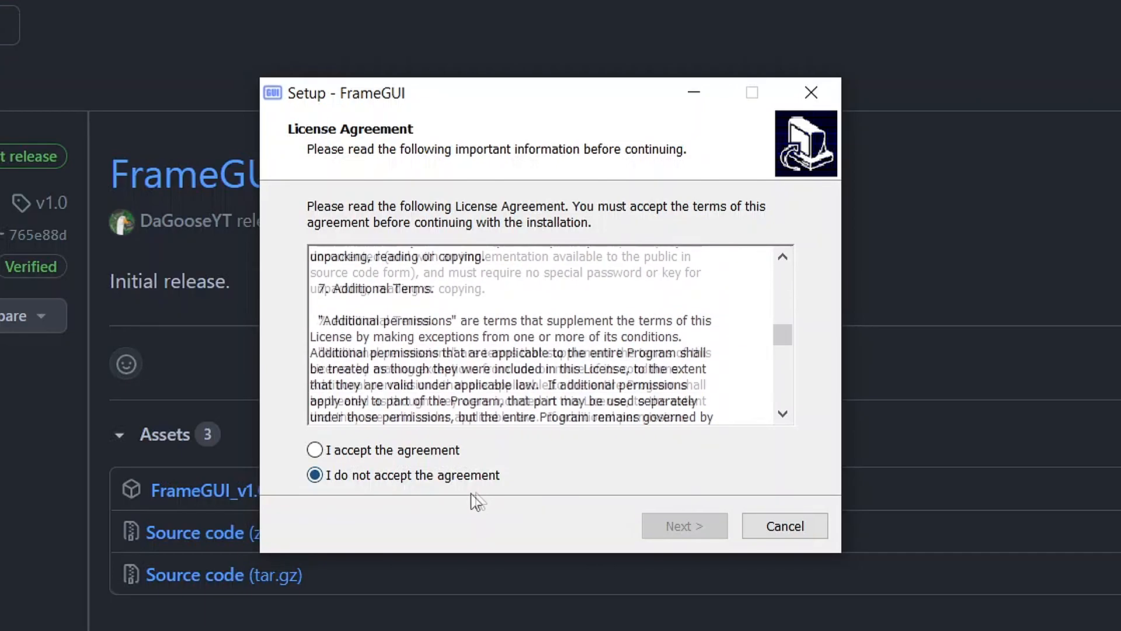
click(381, 453)
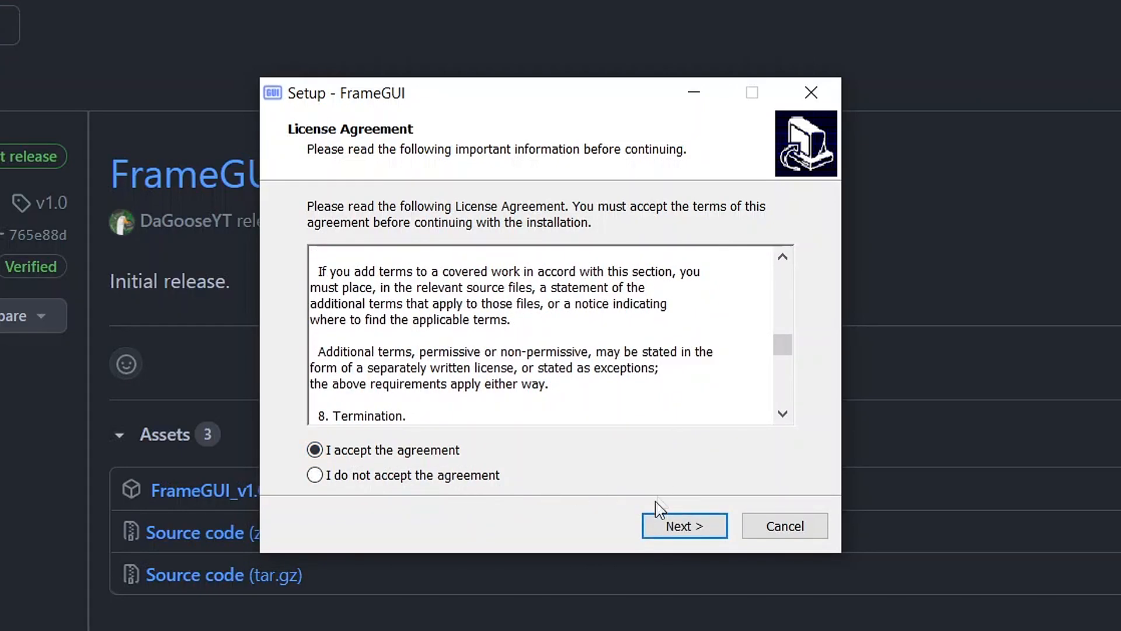
click(671, 527)
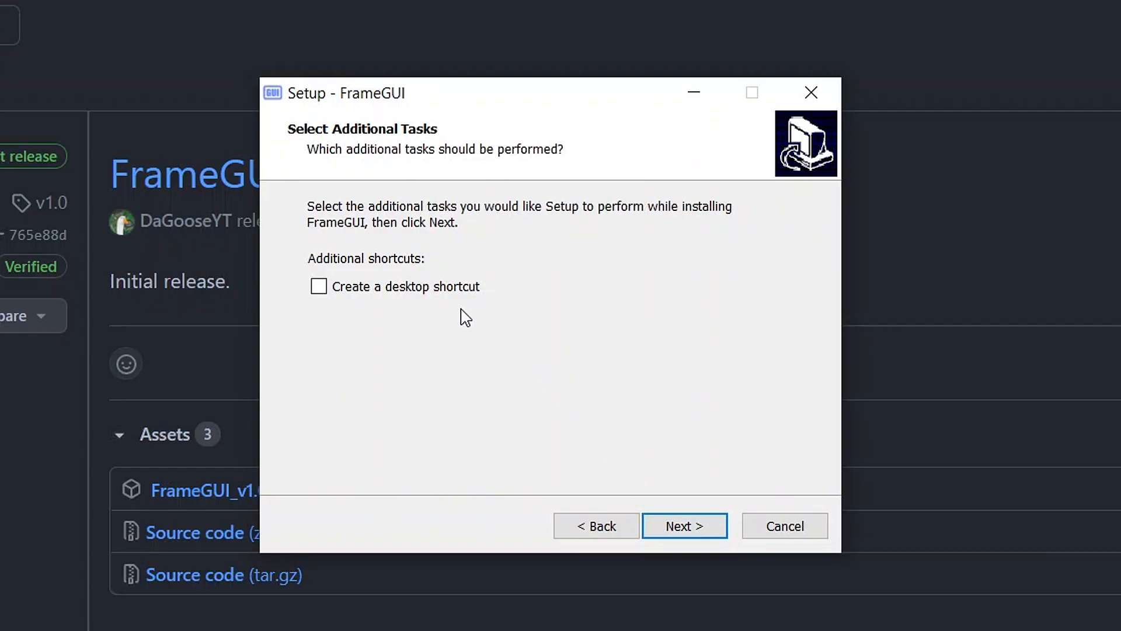
Step: Install FrameGUI with a desktop shortcut, finish the setup and launch the program
click(455, 292)
click(689, 529)
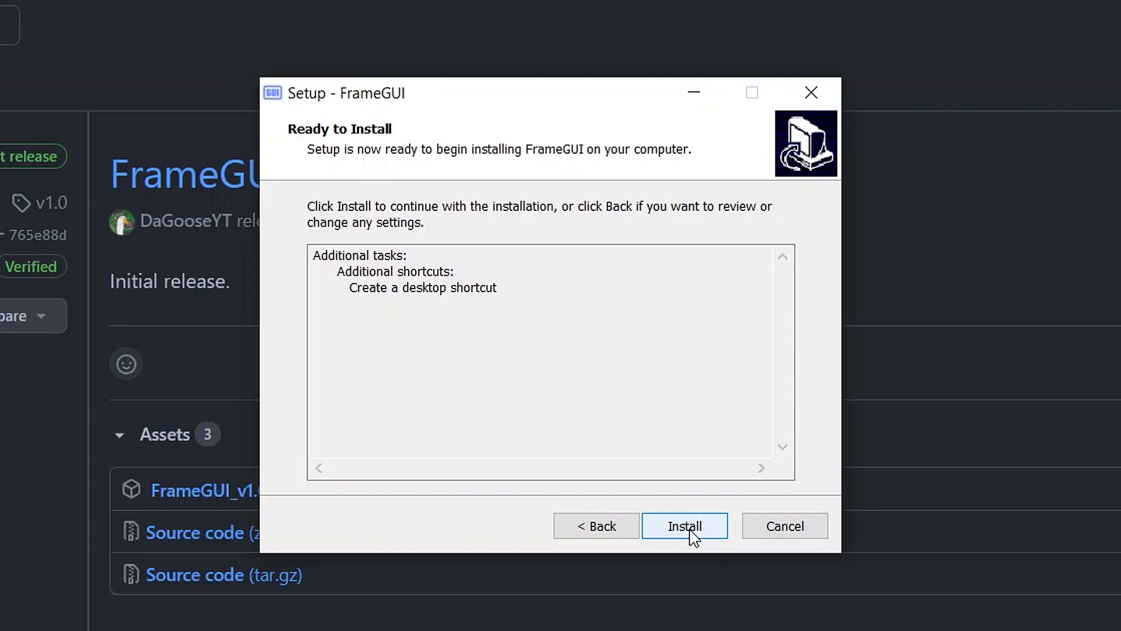
click(690, 529)
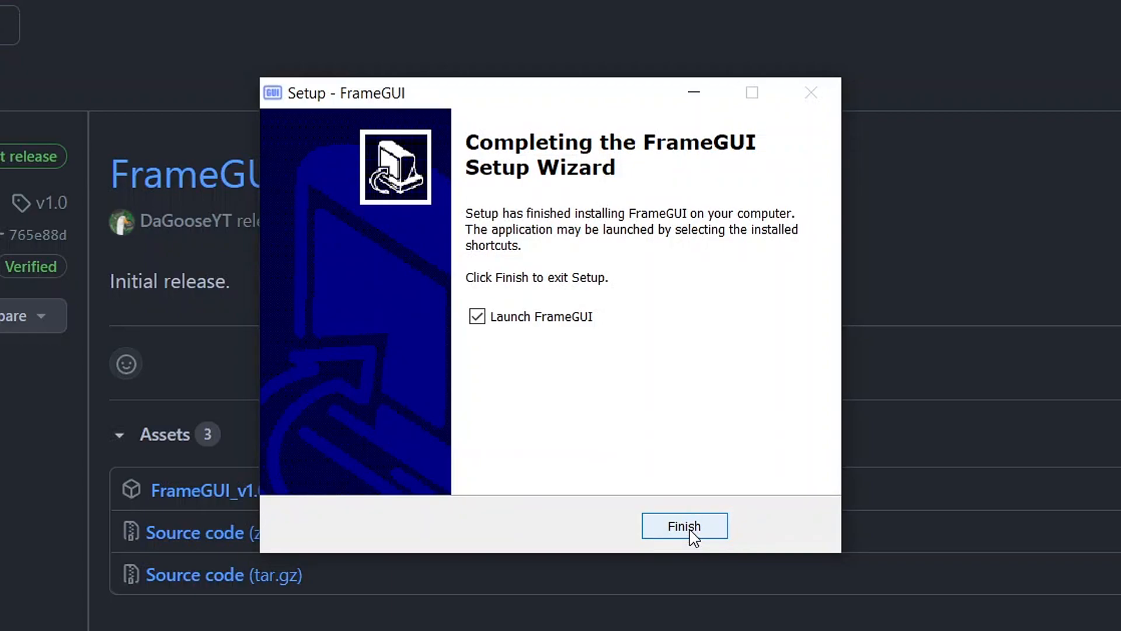
click(684, 527)
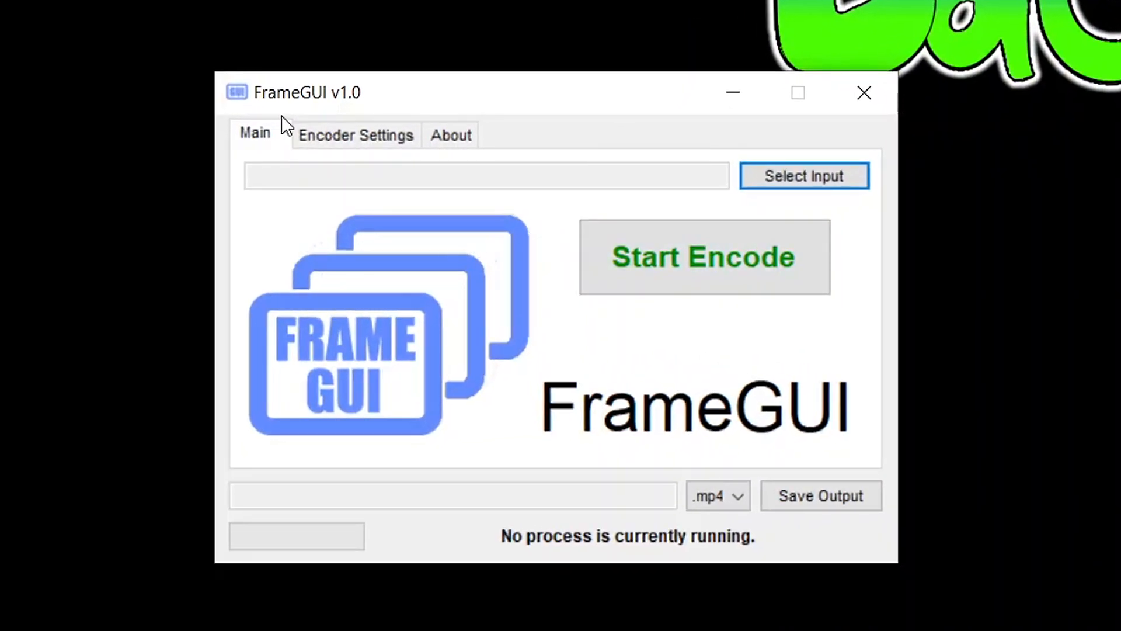
Step: Load the Big_Buck_Bunny_Trailer_1080p video from the Videos folder as the input file
click(753, 170)
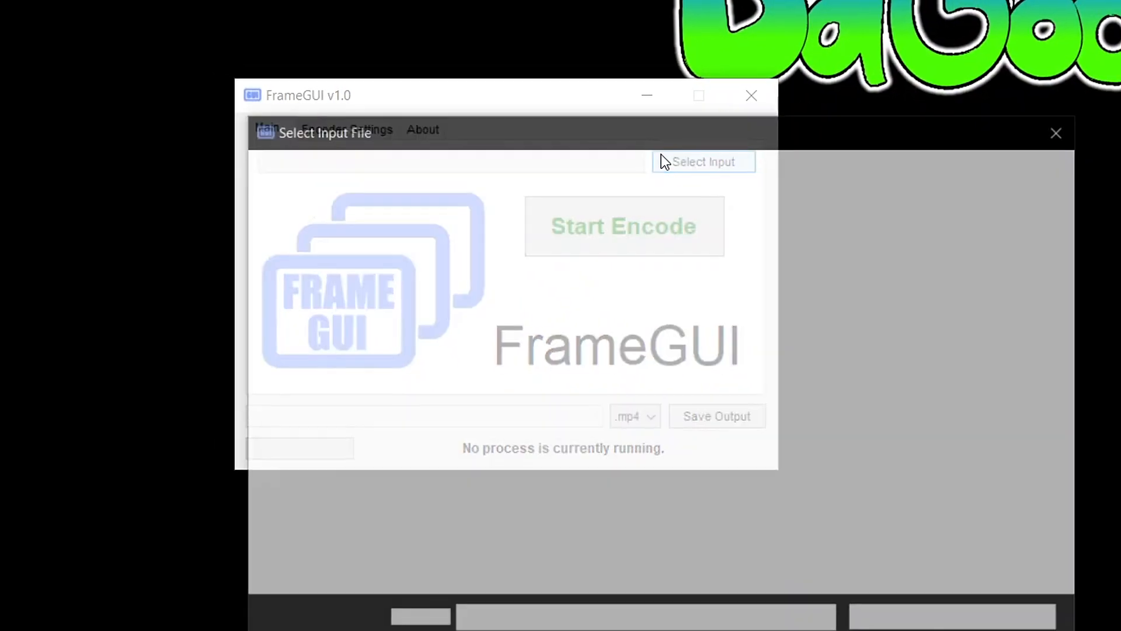
drag(654, 129, 569, 83)
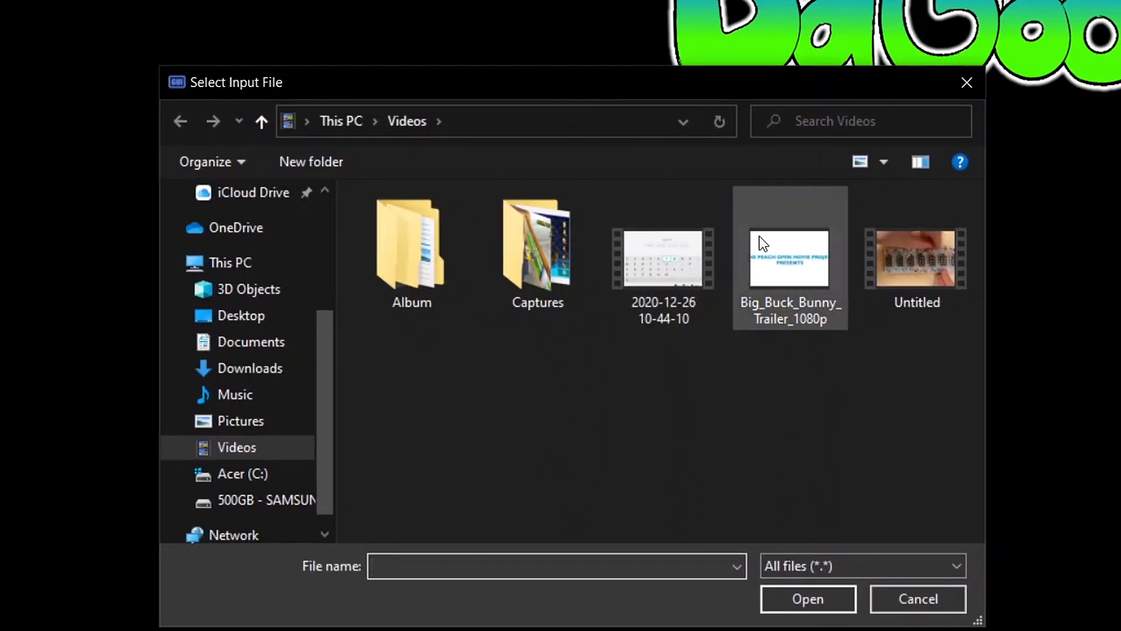
mouse_move(759, 236)
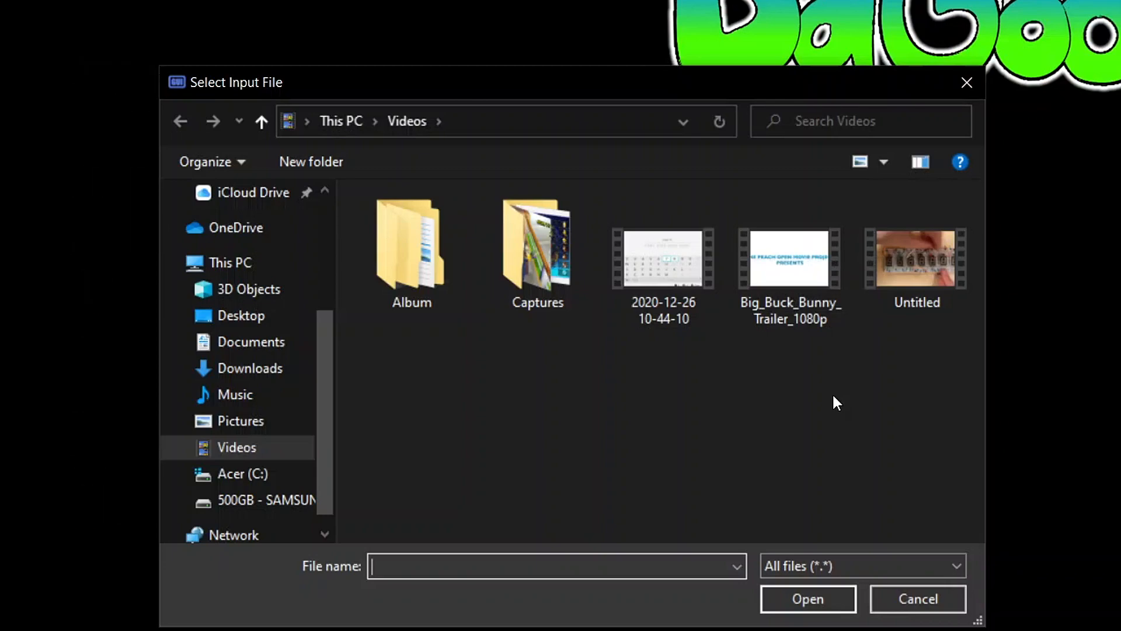
click(808, 312)
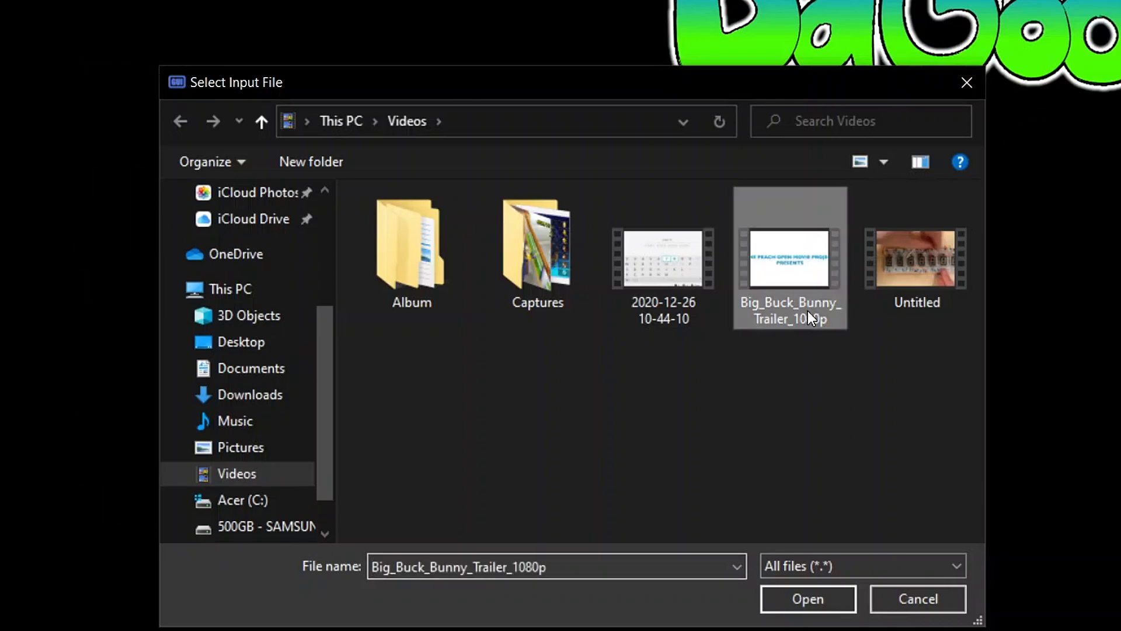
click(812, 597)
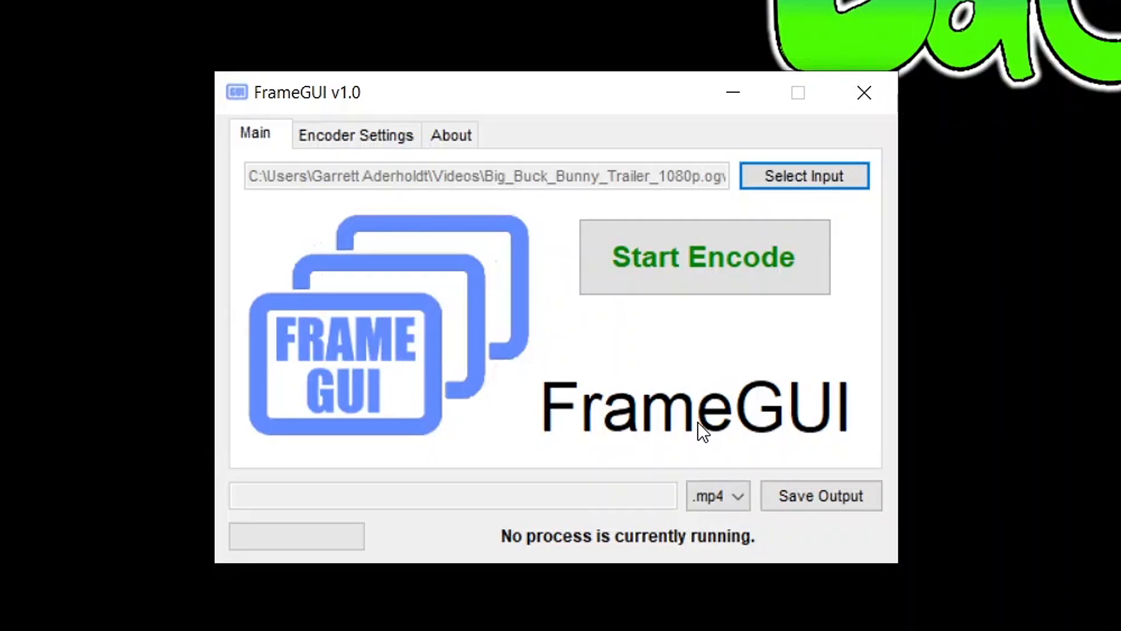
Step: Set the sharpening strength to 3.0 in the x264 video encoder settings
click(328, 133)
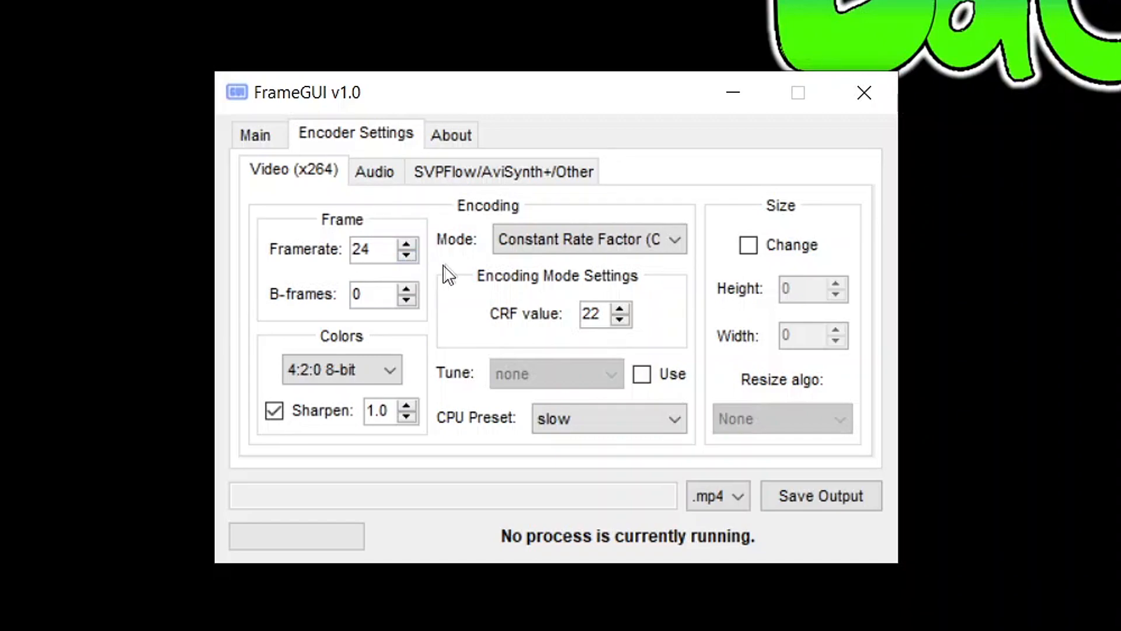
double_click(380, 250)
click(381, 300)
click(402, 373)
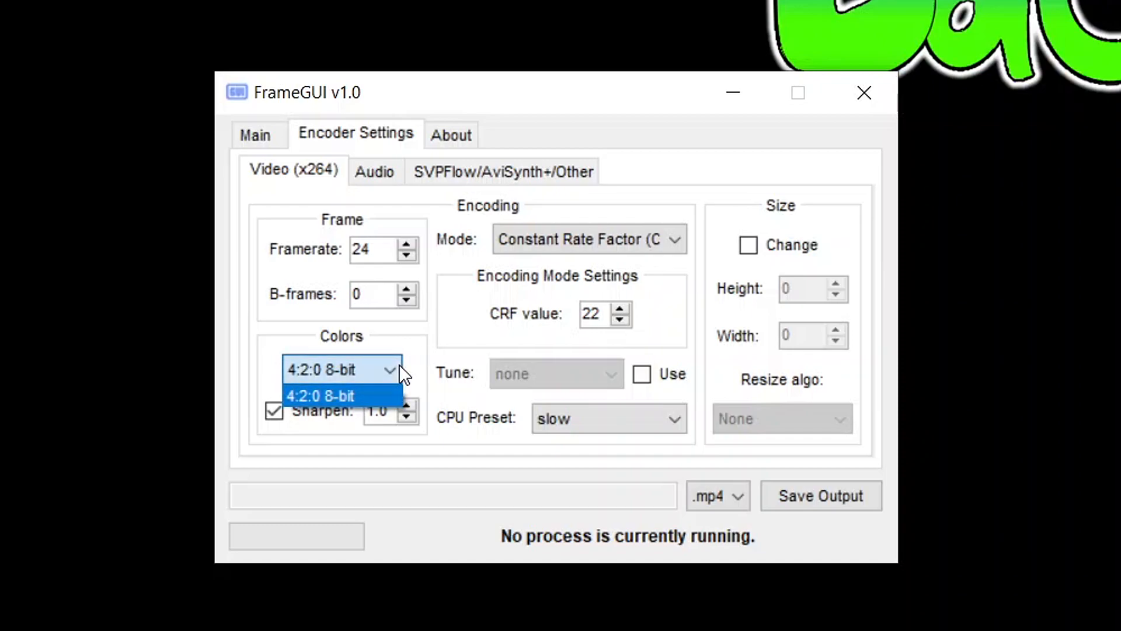
click(403, 374)
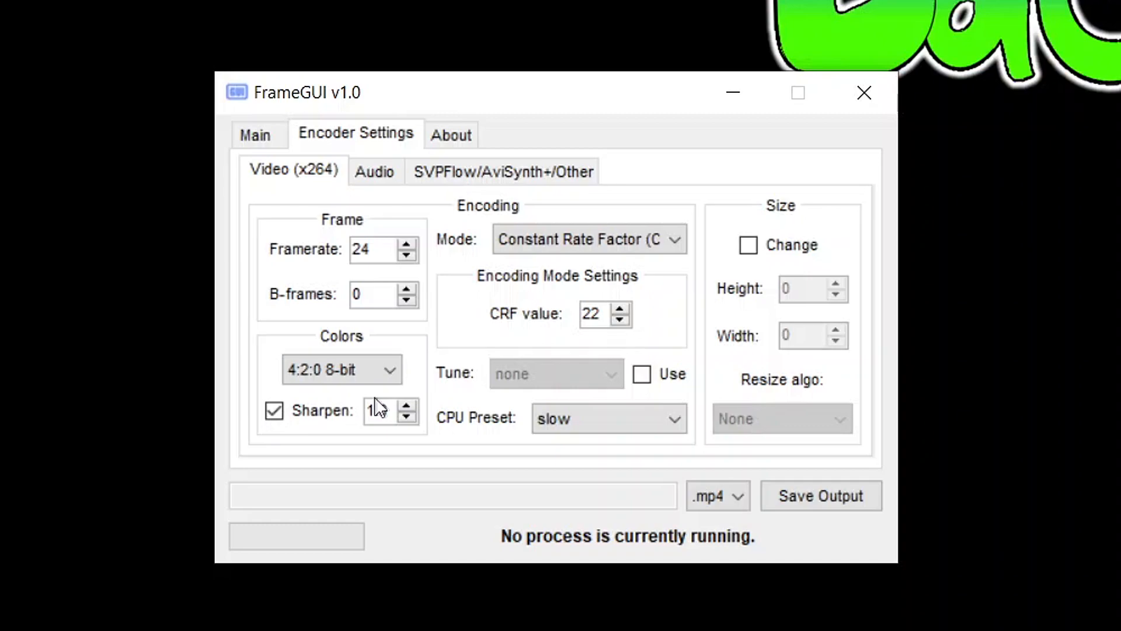
drag(377, 411, 345, 416)
text(3)
Step: Choose the Constant Rate Factor (CRF) encoding mode and lower the CRF value to 17
click(661, 248)
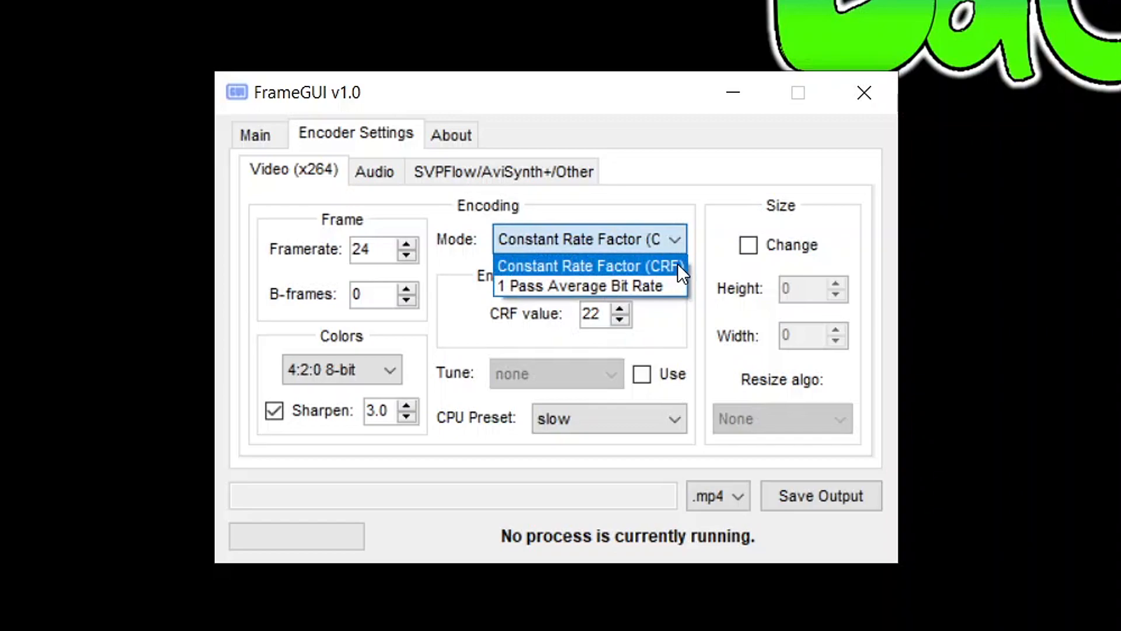
click(677, 266)
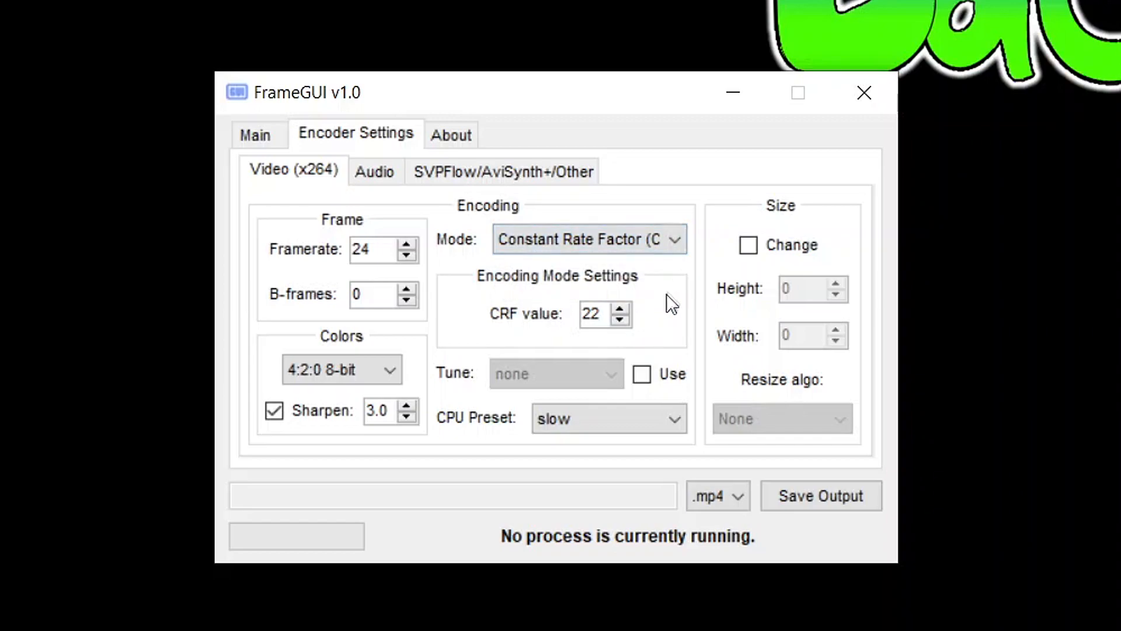
click(620, 319)
click(620, 319)
click(620, 319)
click(620, 319)
click(620, 319)
click(643, 375)
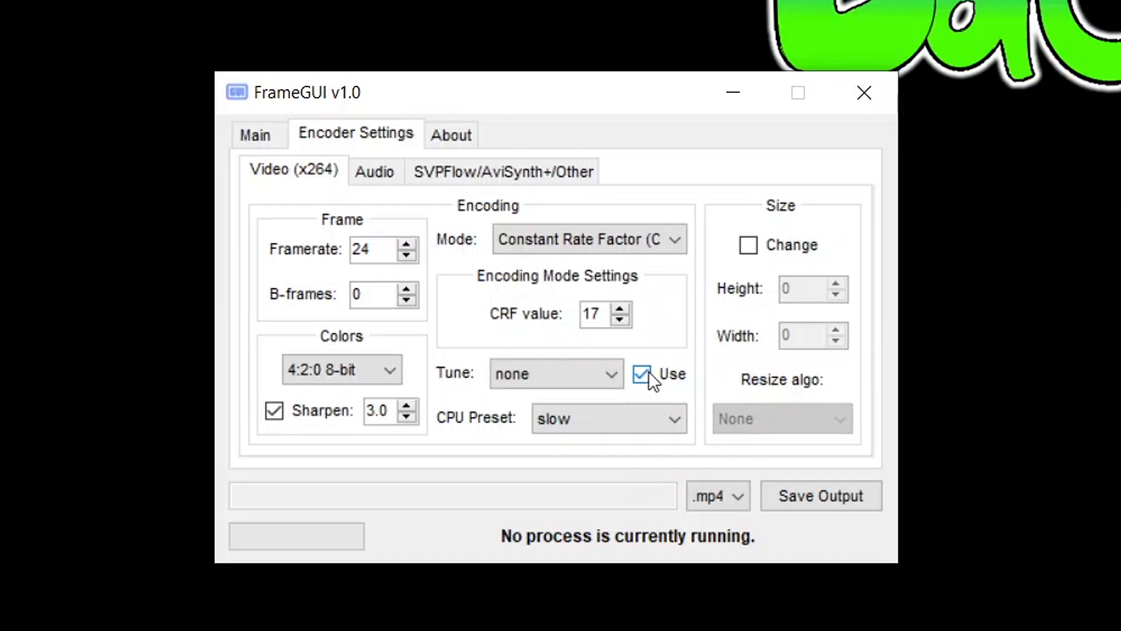
click(613, 377)
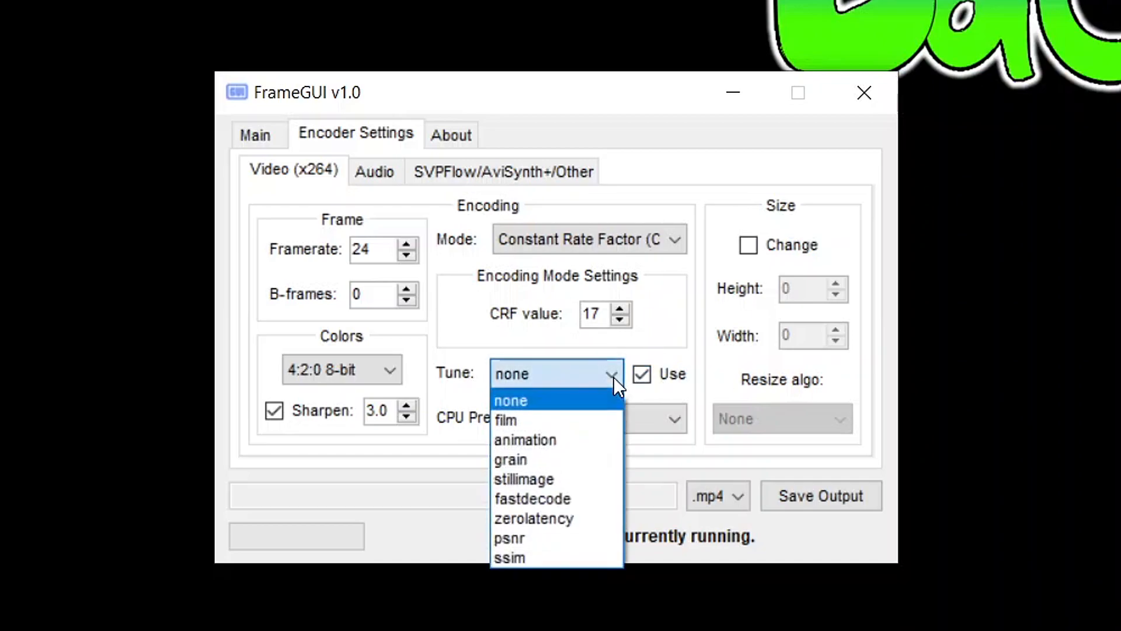
click(669, 331)
click(668, 379)
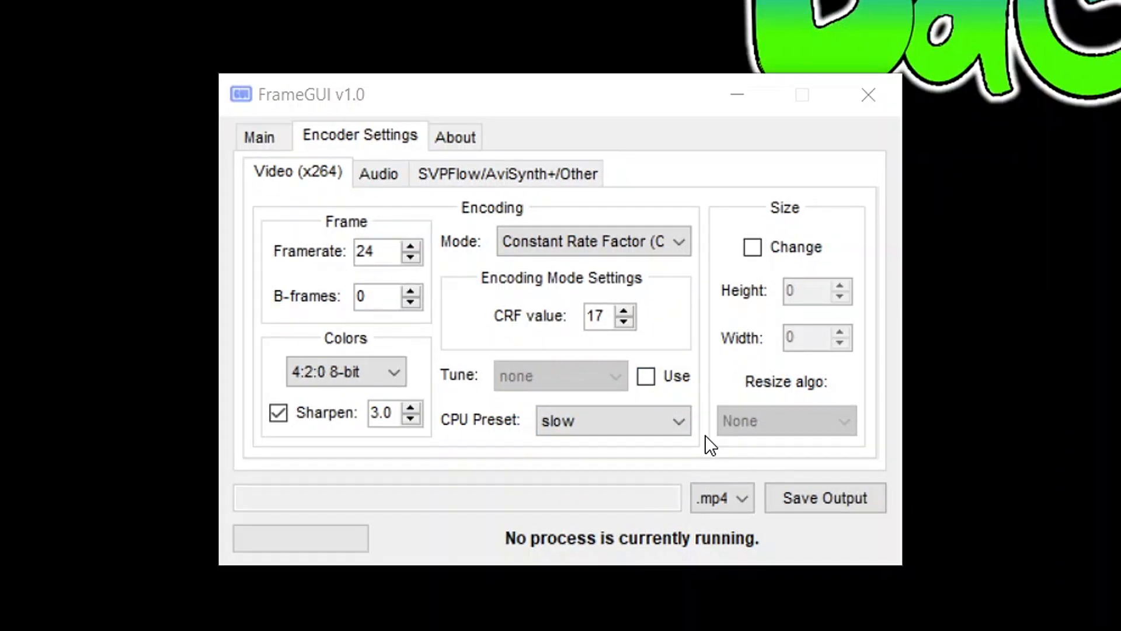
Step: Choose slow as the CPU preset for the video encoding
click(677, 423)
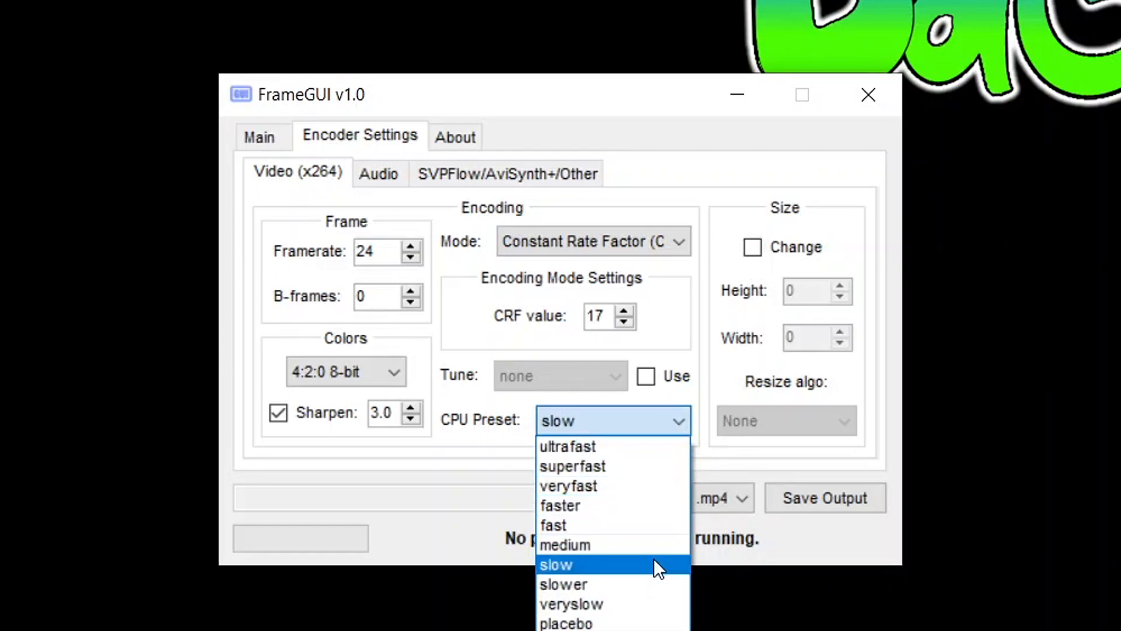
click(653, 564)
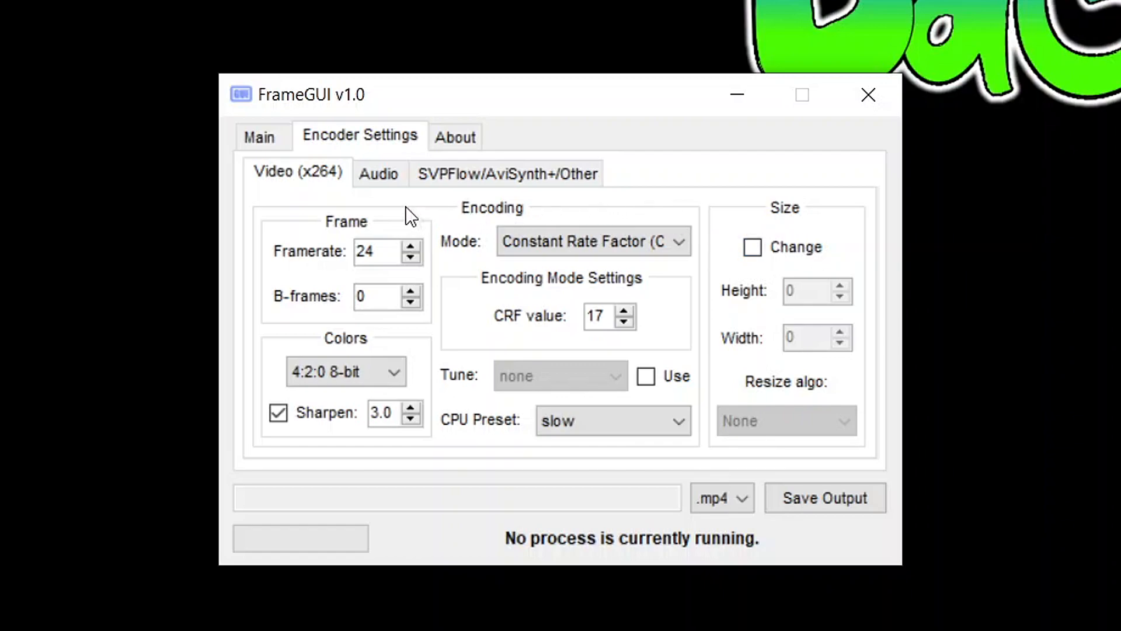
Step: Configure the audio encoding with the aac format and a bitrate of 320
click(377, 174)
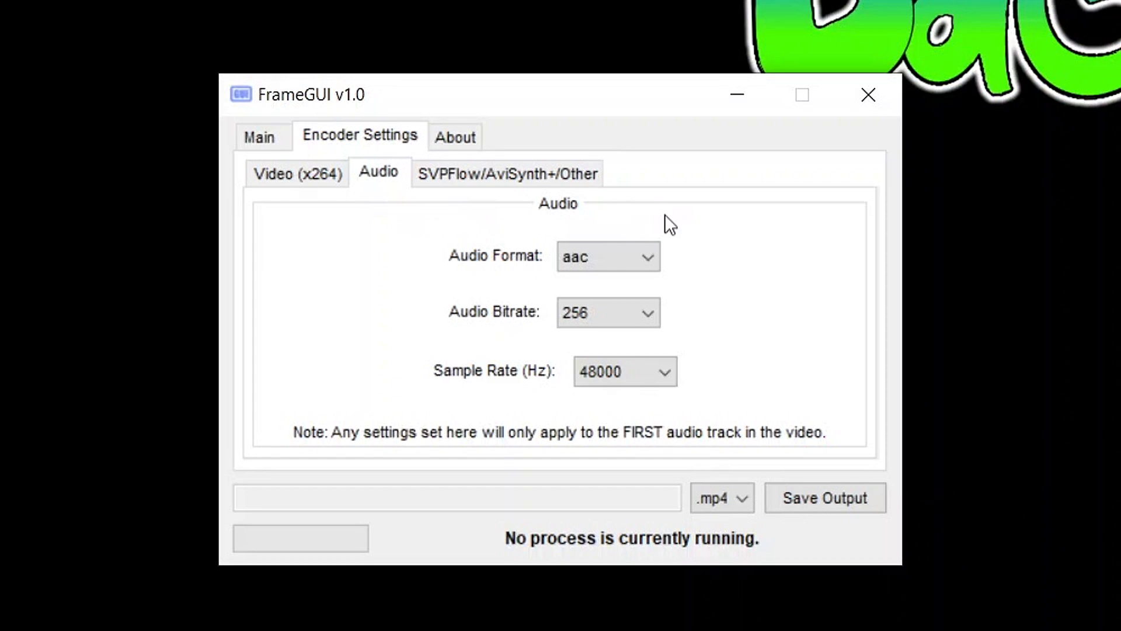
click(657, 257)
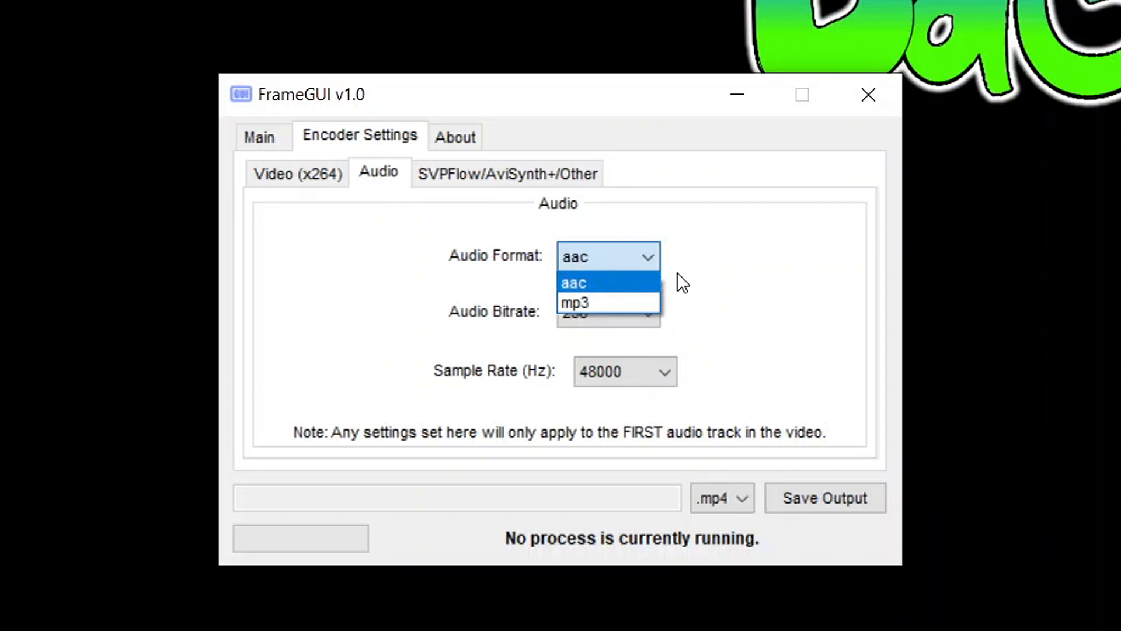
click(634, 282)
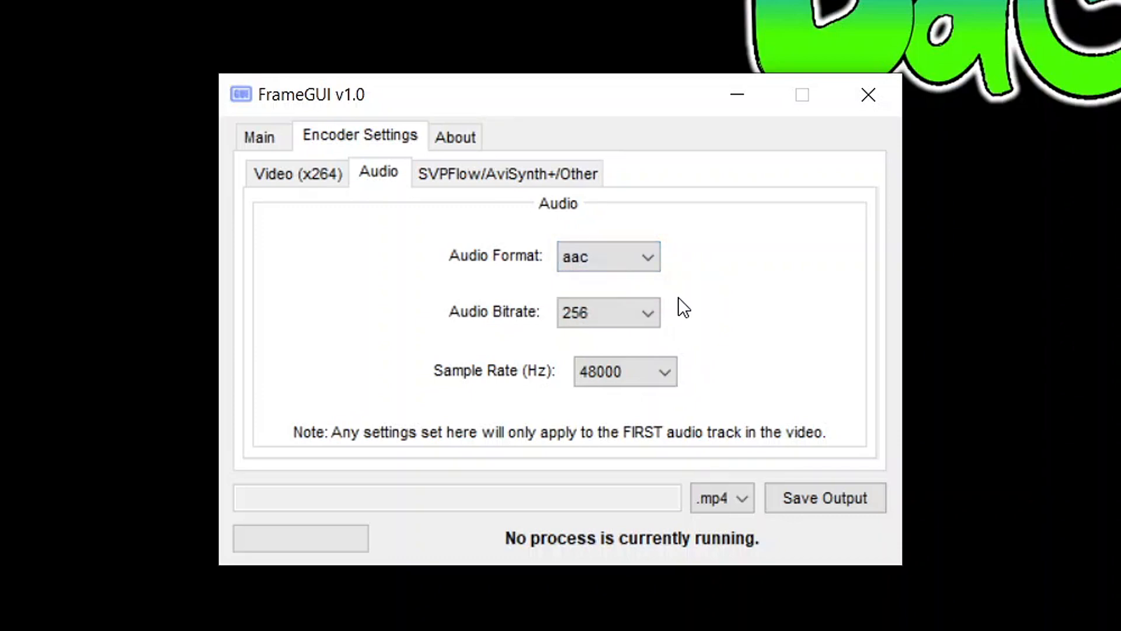
click(647, 259)
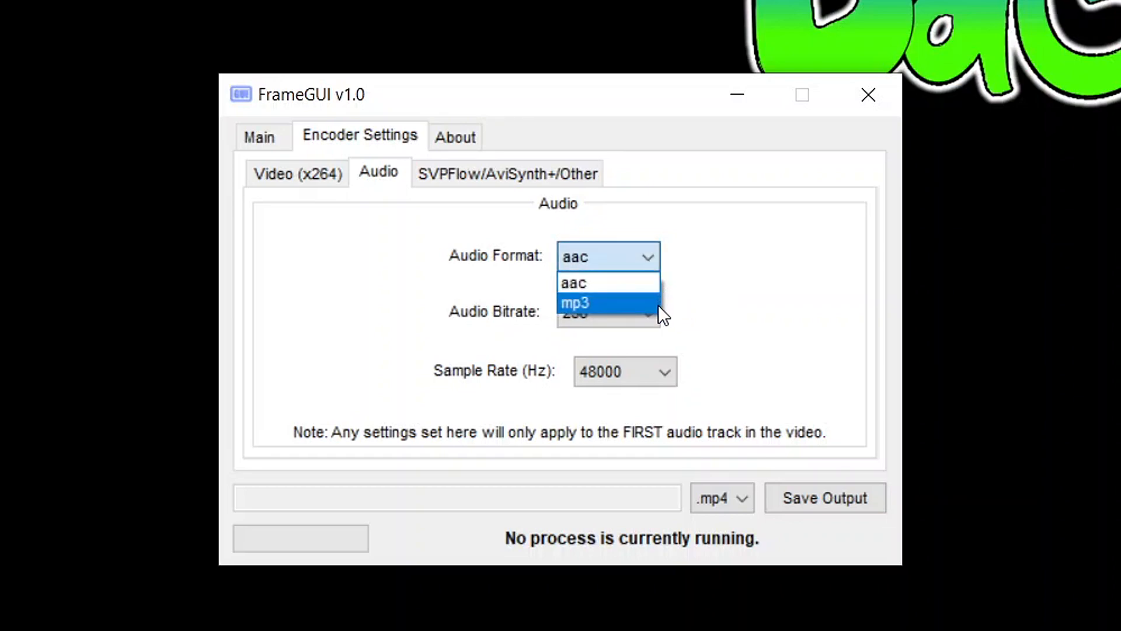
click(695, 314)
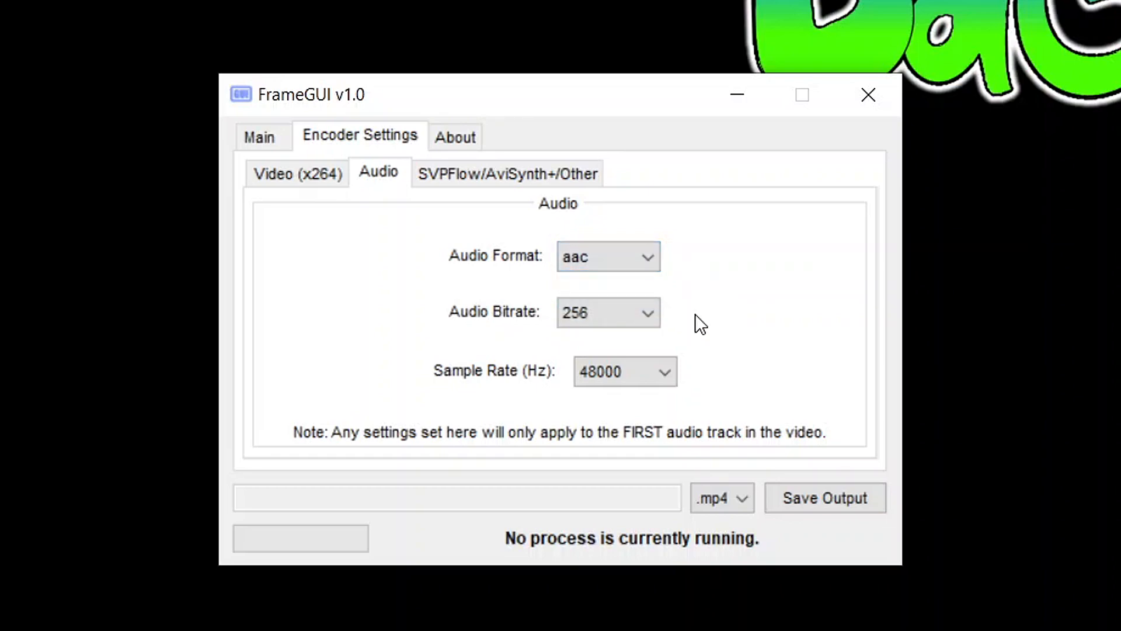
click(653, 322)
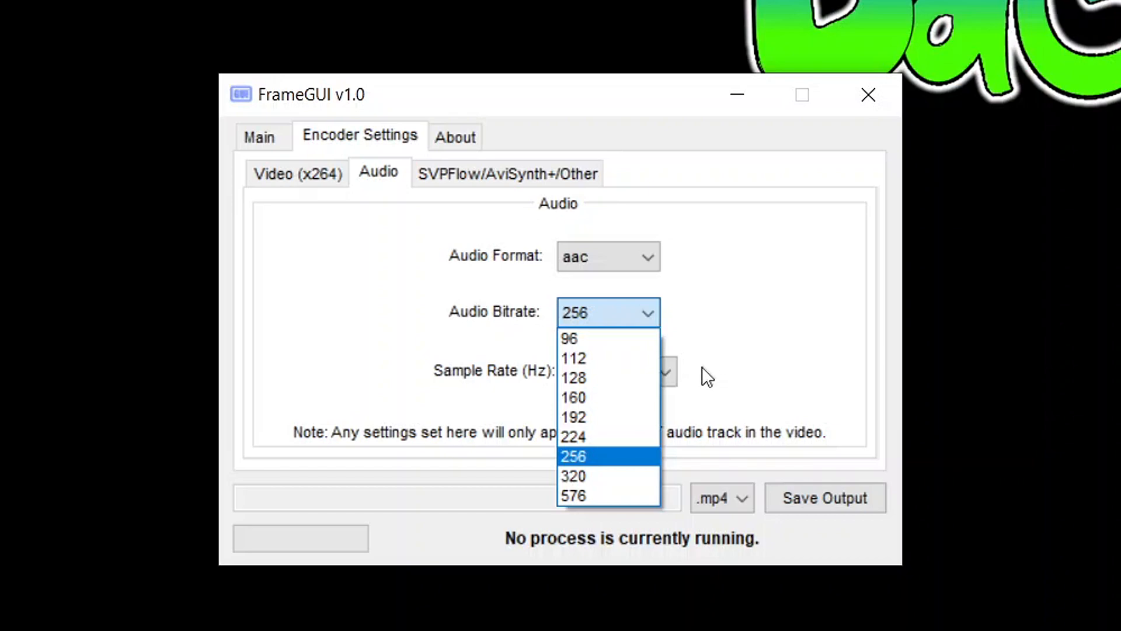
click(646, 474)
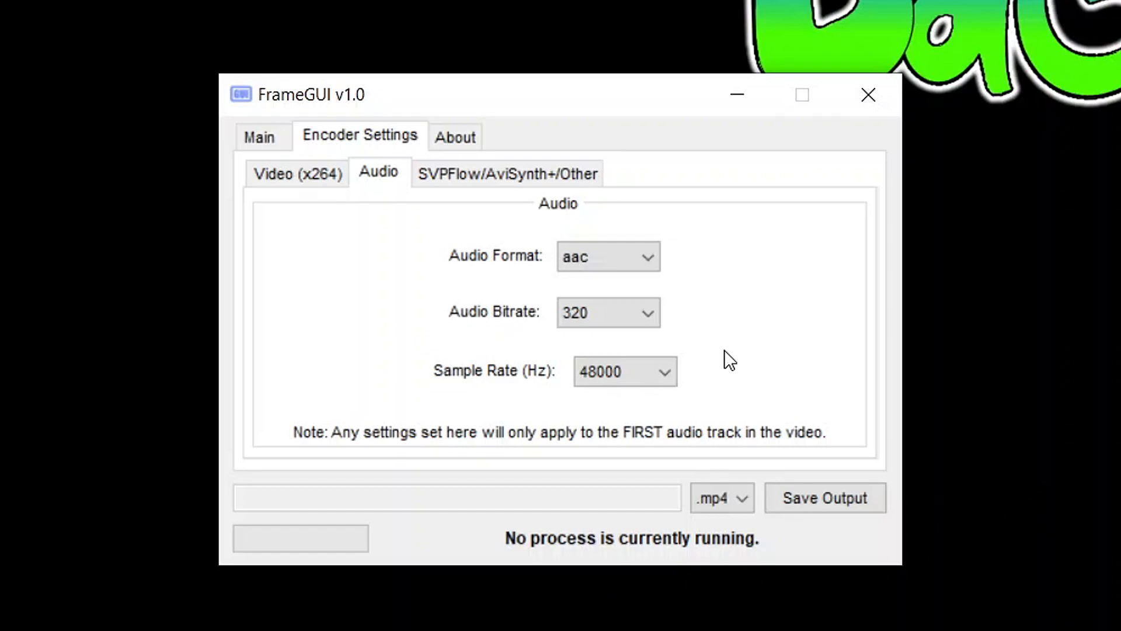
Step: Try to enable SVPFlow, agree to install AviSynth+, and choose English as the setup language
click(555, 175)
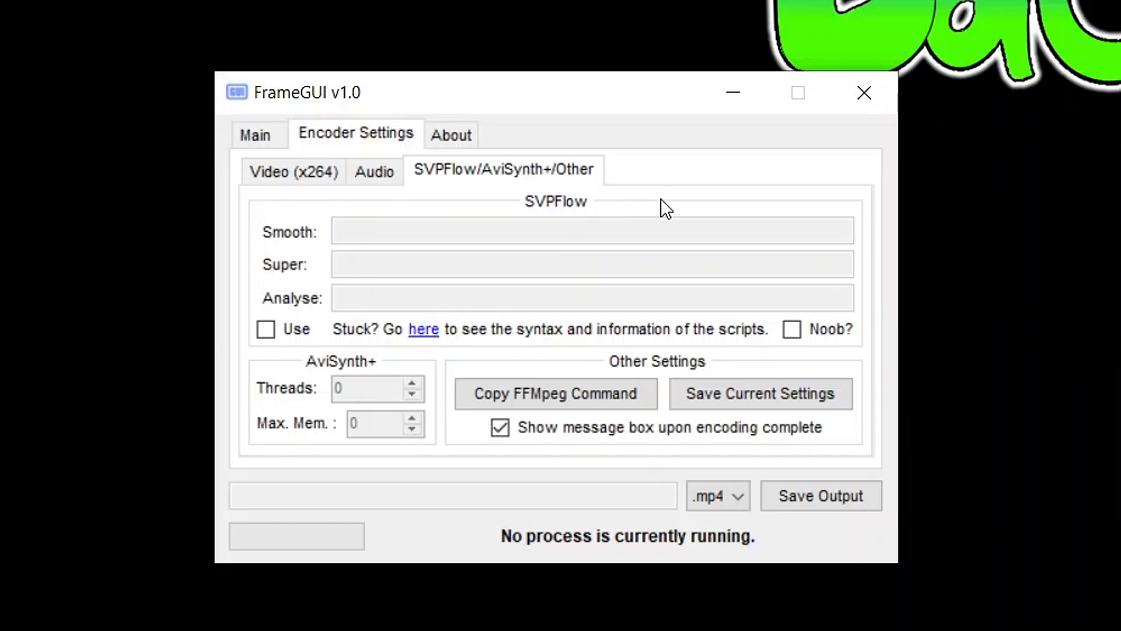
click(287, 337)
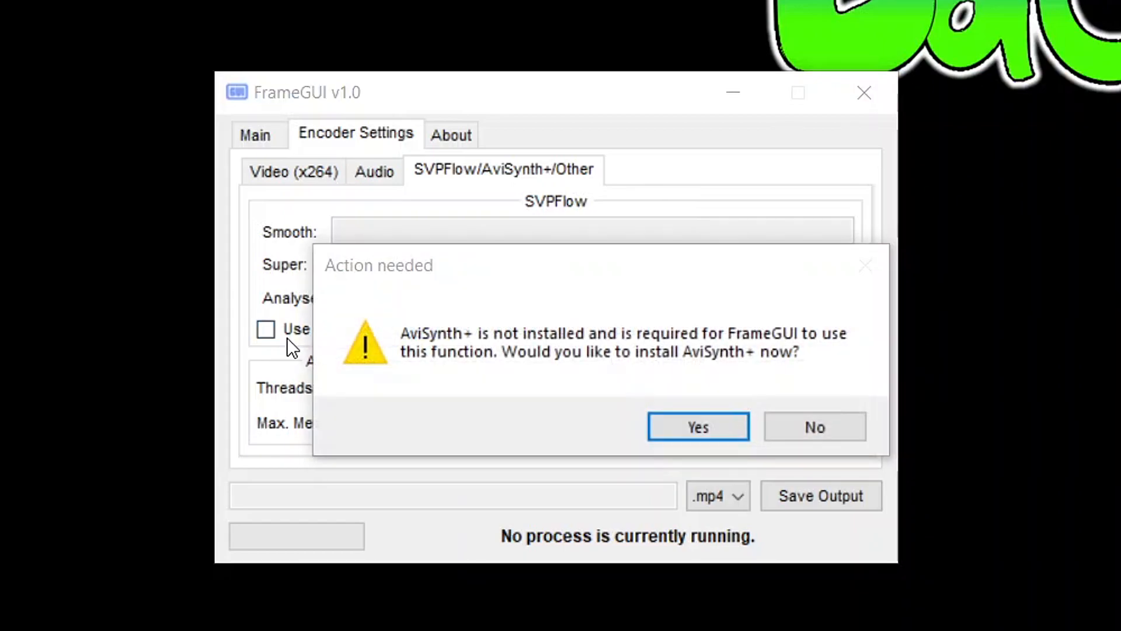
drag(566, 255, 567, 231)
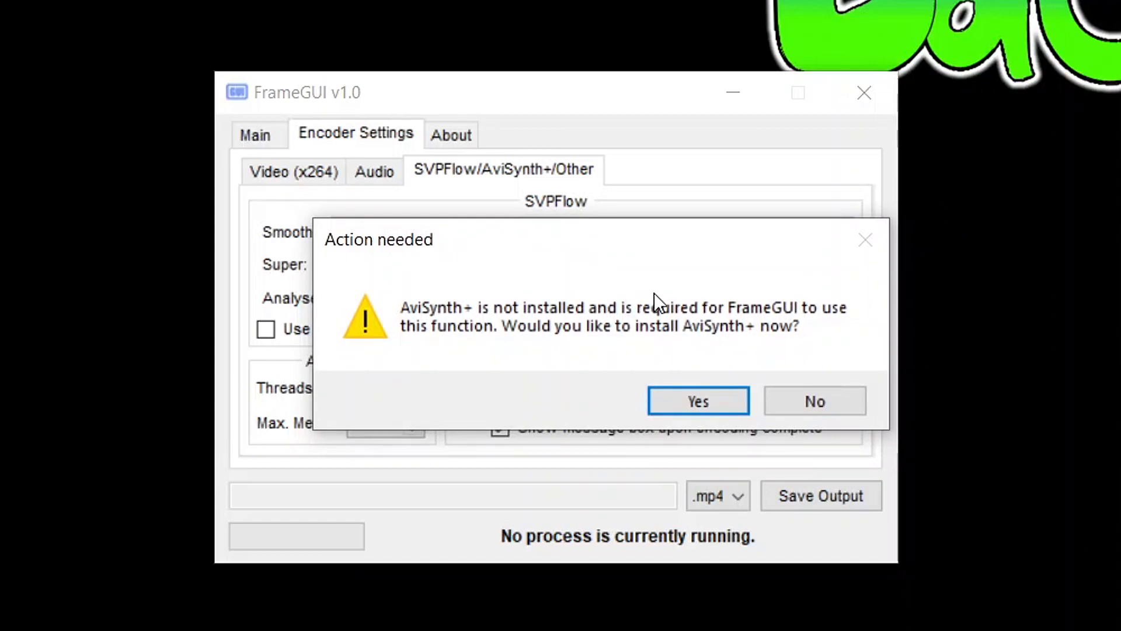
click(704, 390)
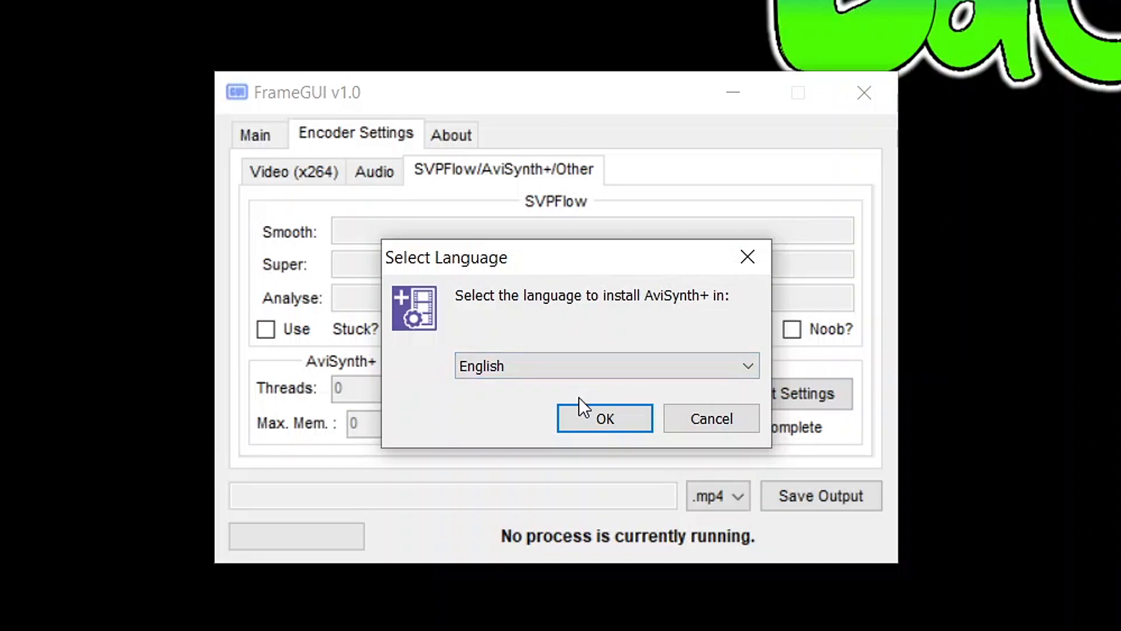
click(585, 423)
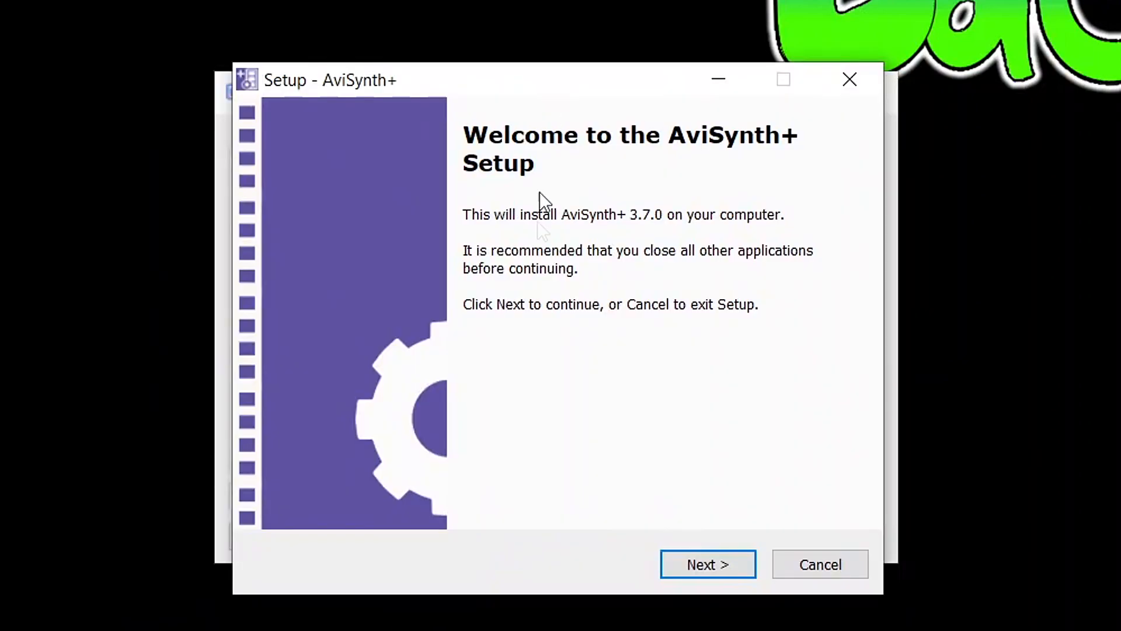
Step: Install AviSynth+ in the default folder, accepting the license agreement and excluding the AviSynth+ (x86) component
click(734, 558)
click(469, 484)
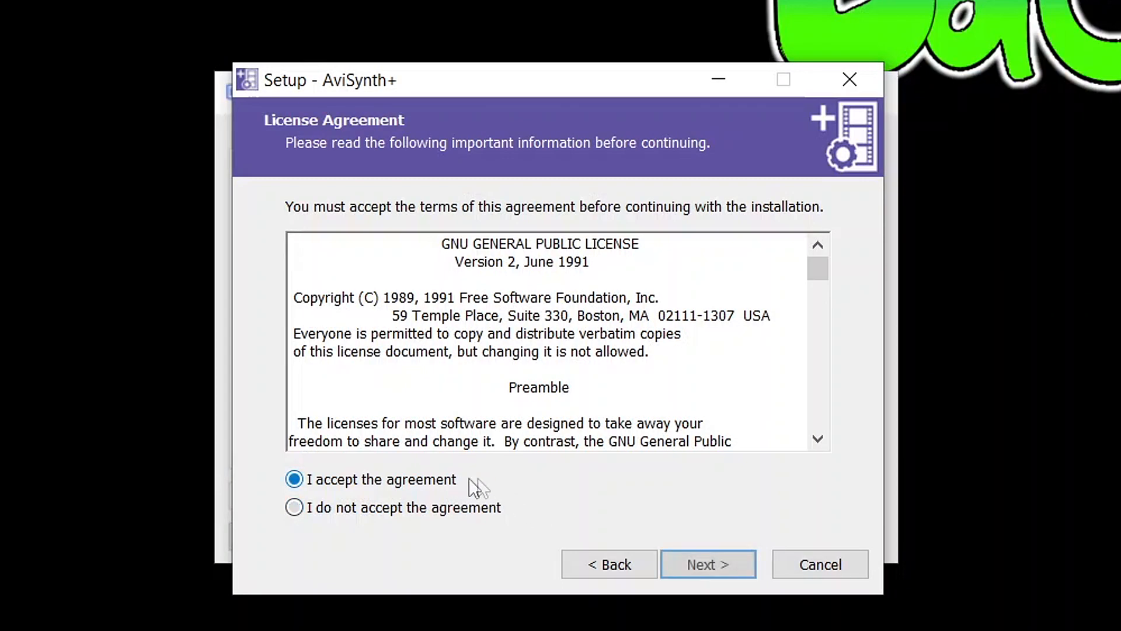
click(701, 559)
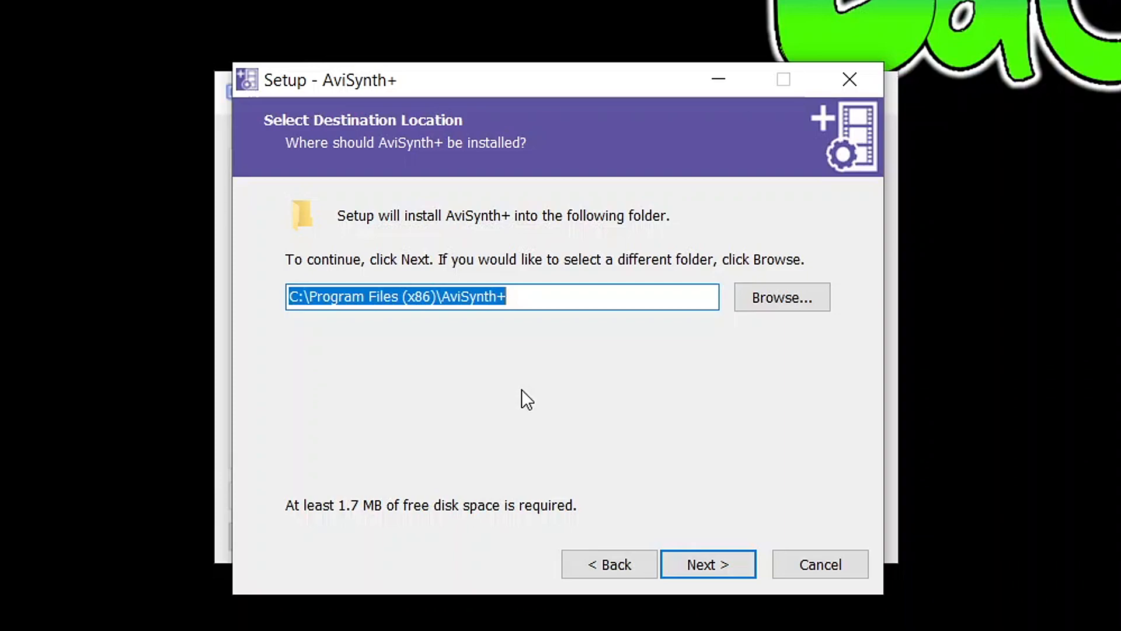
click(710, 562)
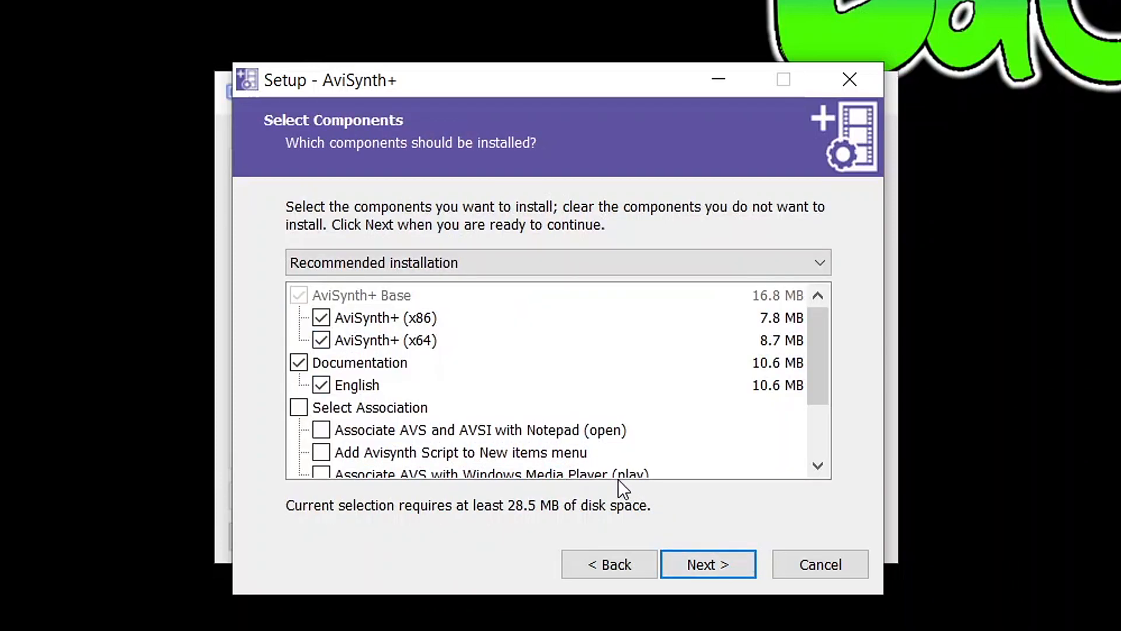
click(324, 319)
click(693, 570)
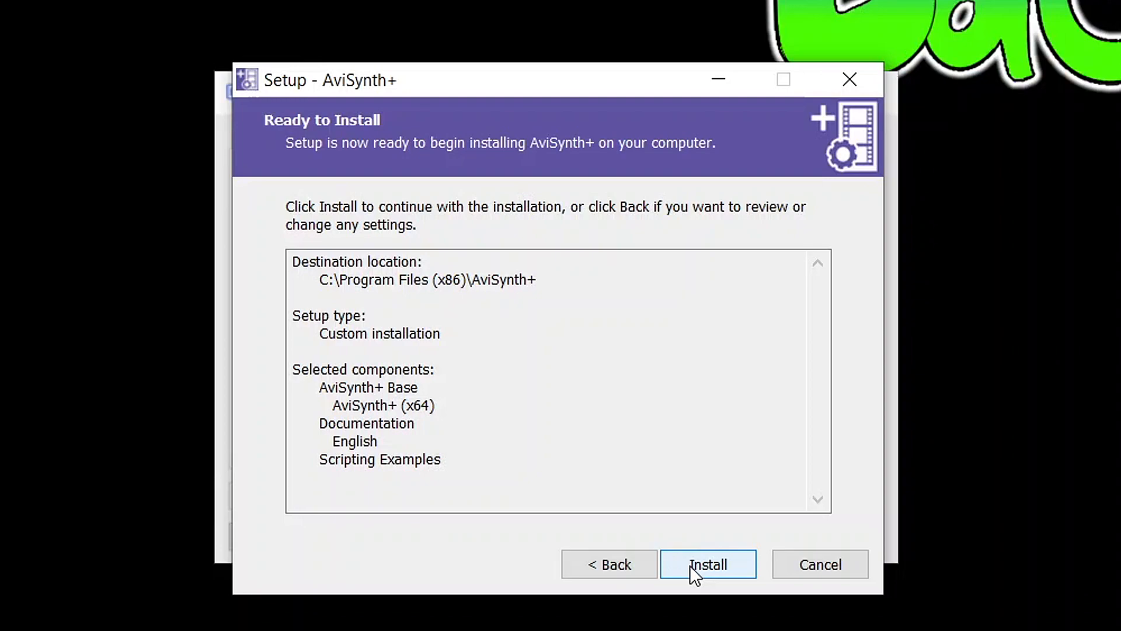
click(706, 564)
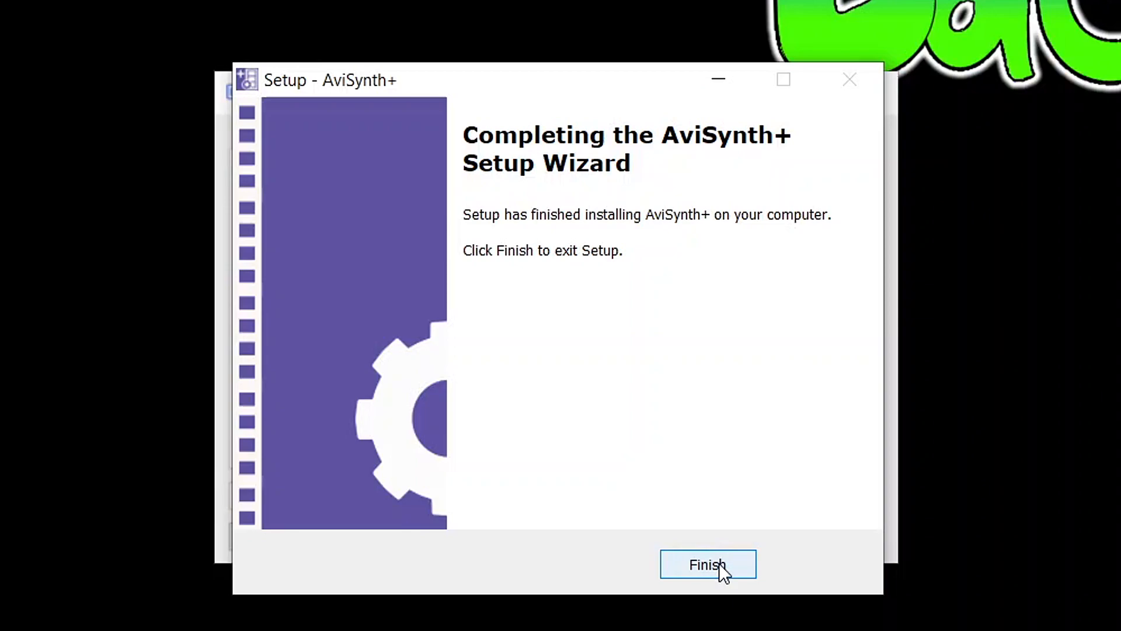
click(720, 563)
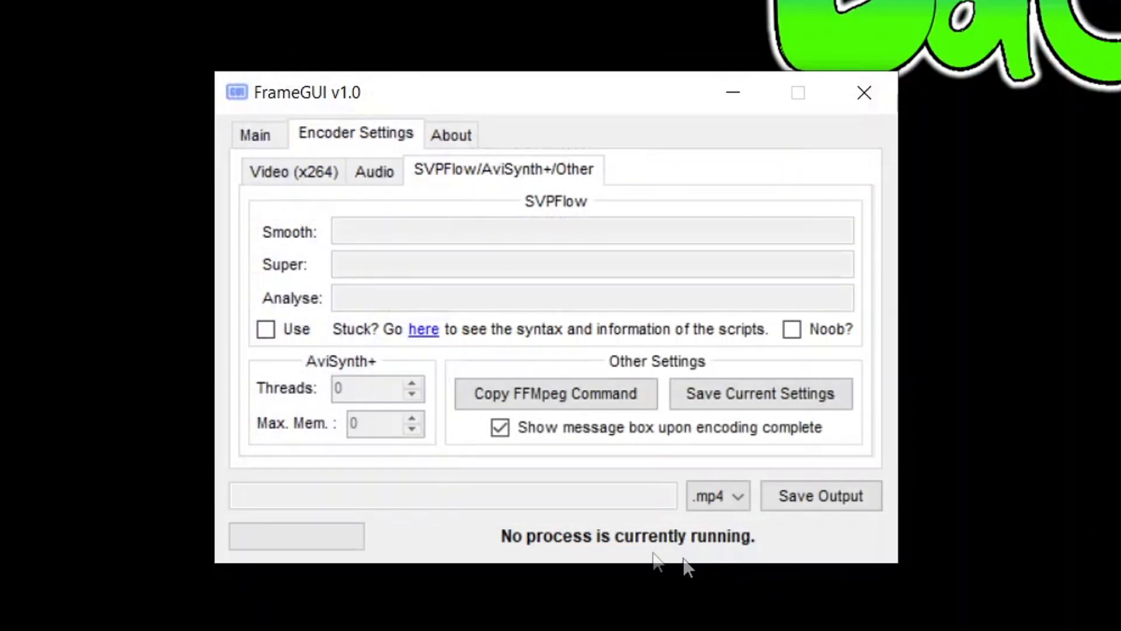
Step: Enable SVPFlow and open the linked web page on the syntax and information of its scripts
click(292, 331)
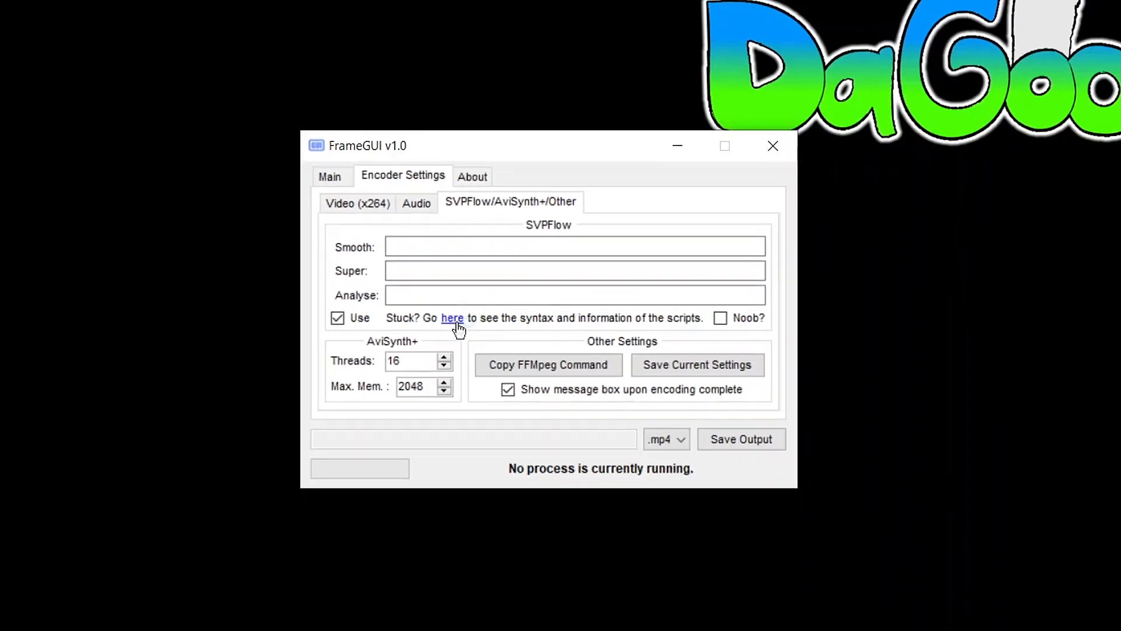
click(455, 320)
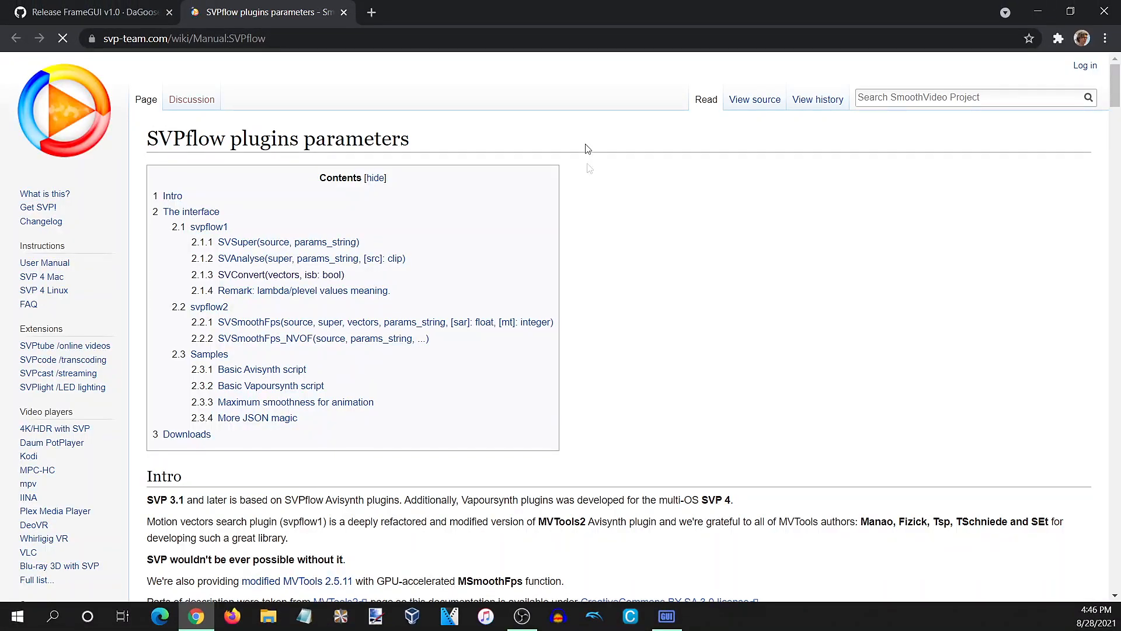
scroll(591, 221, down, 20)
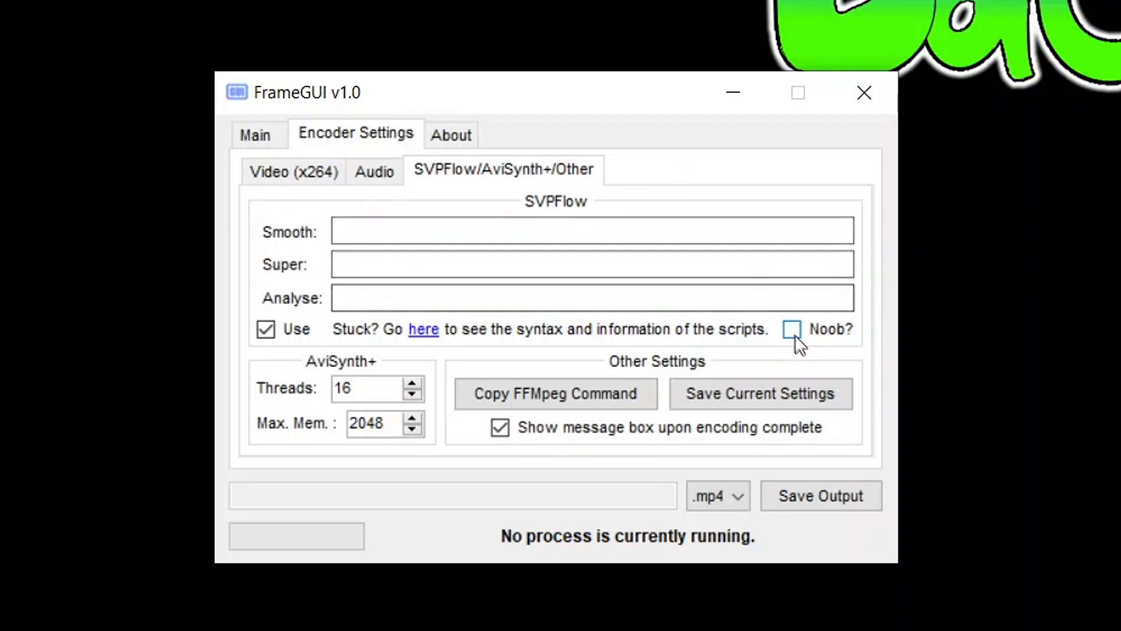
Step: Turn on the Noob mode for SVPFlow and set the input FPS to 25
click(819, 333)
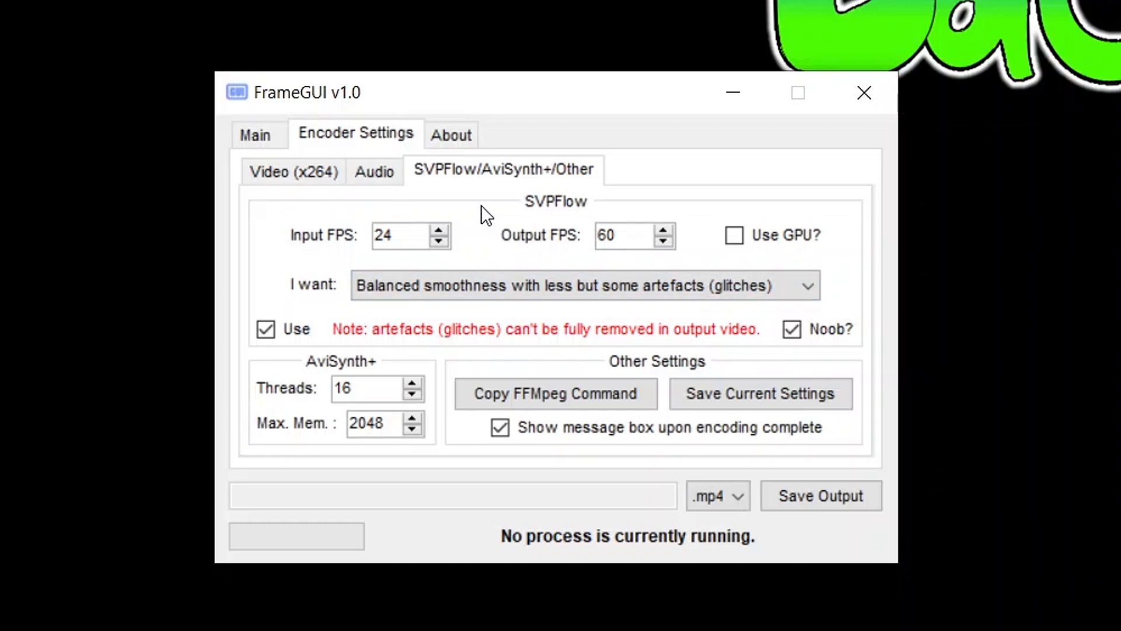
drag(411, 234, 337, 223)
click(413, 238)
key(BackSpace)
text(5)
click(616, 237)
Step: Choose "Maximum smoothness at the cost of more artefacts (glitches)" as the SVPFlow smoothness option
click(815, 290)
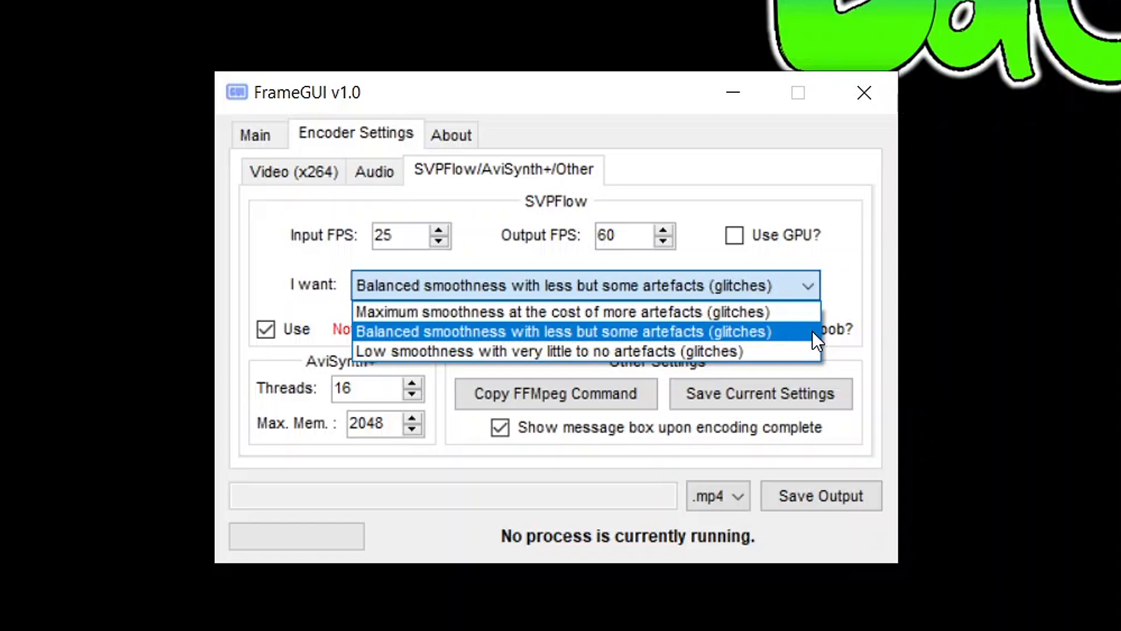
click(816, 310)
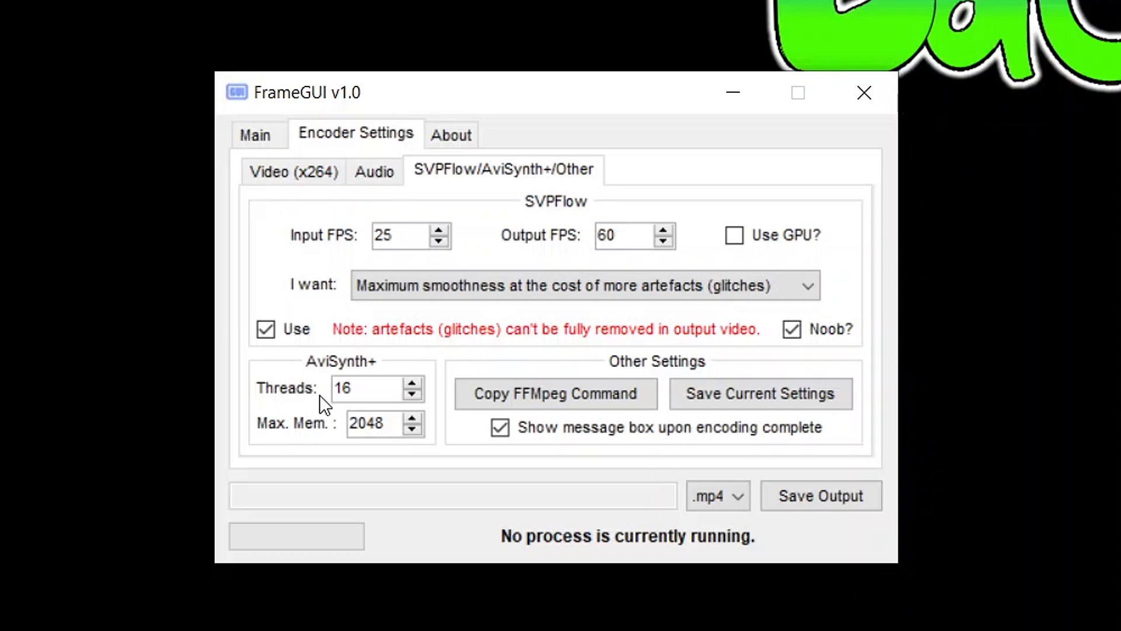
click(388, 421)
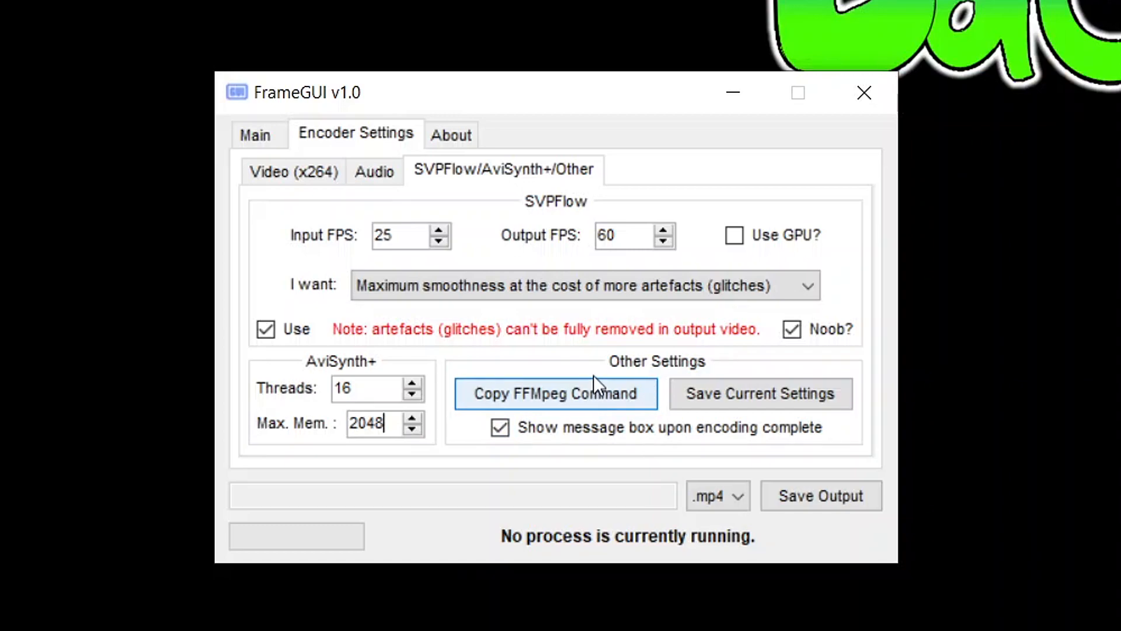
Step: Copy the FFMpeg command for the current encoder settings
click(650, 397)
drag(682, 267, 542, 164)
click(685, 320)
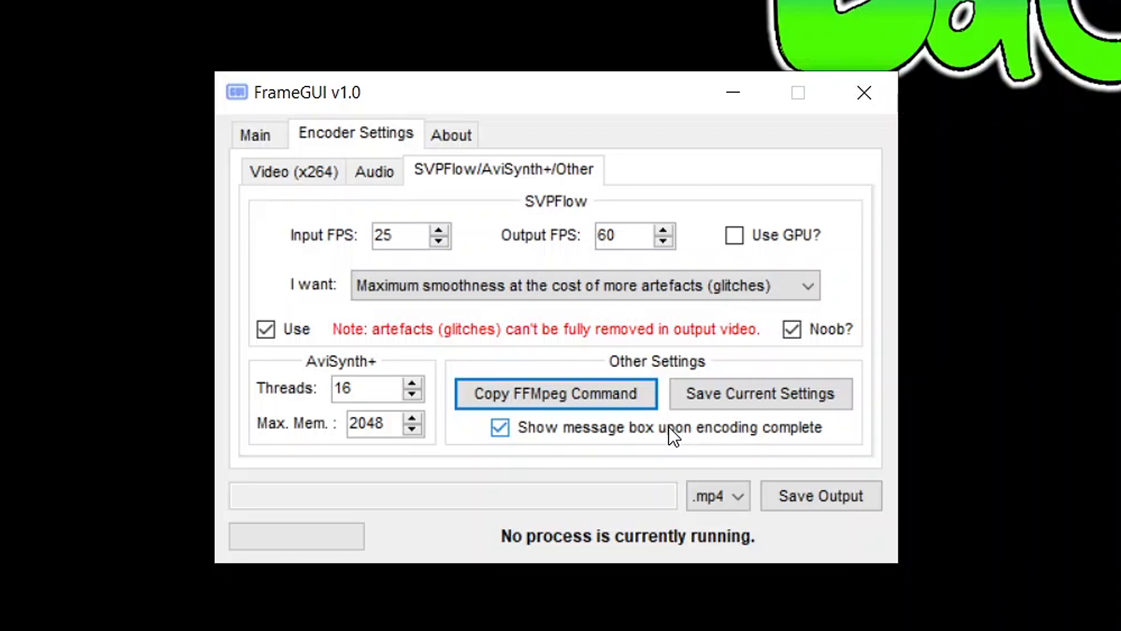
Step: Save the current settings with the message box upon encoding complete turned on
click(694, 428)
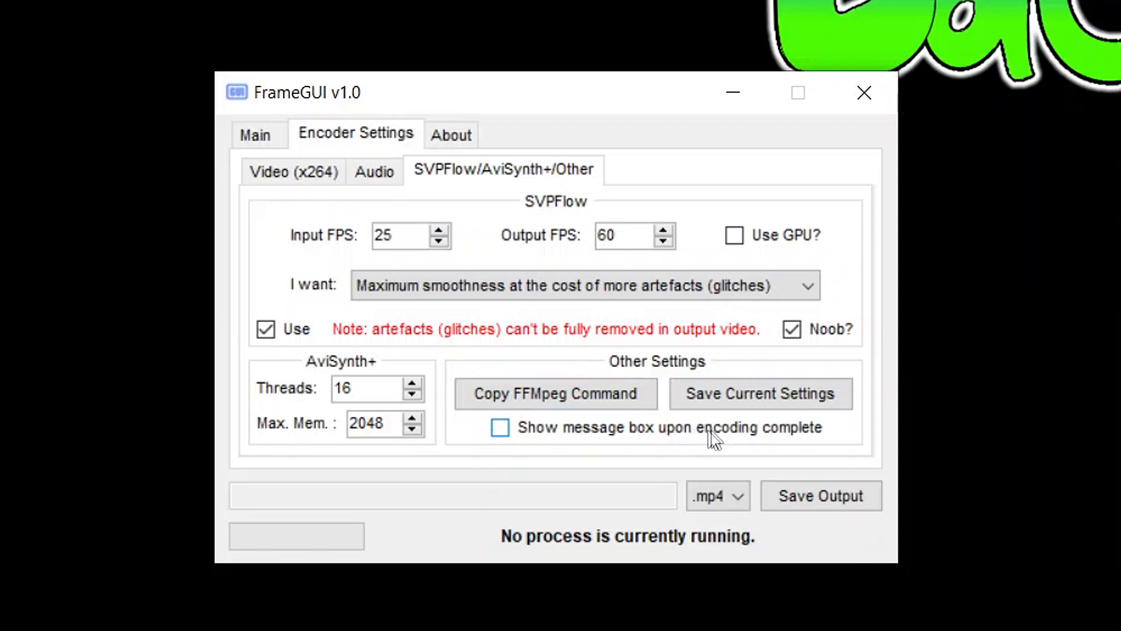
click(737, 430)
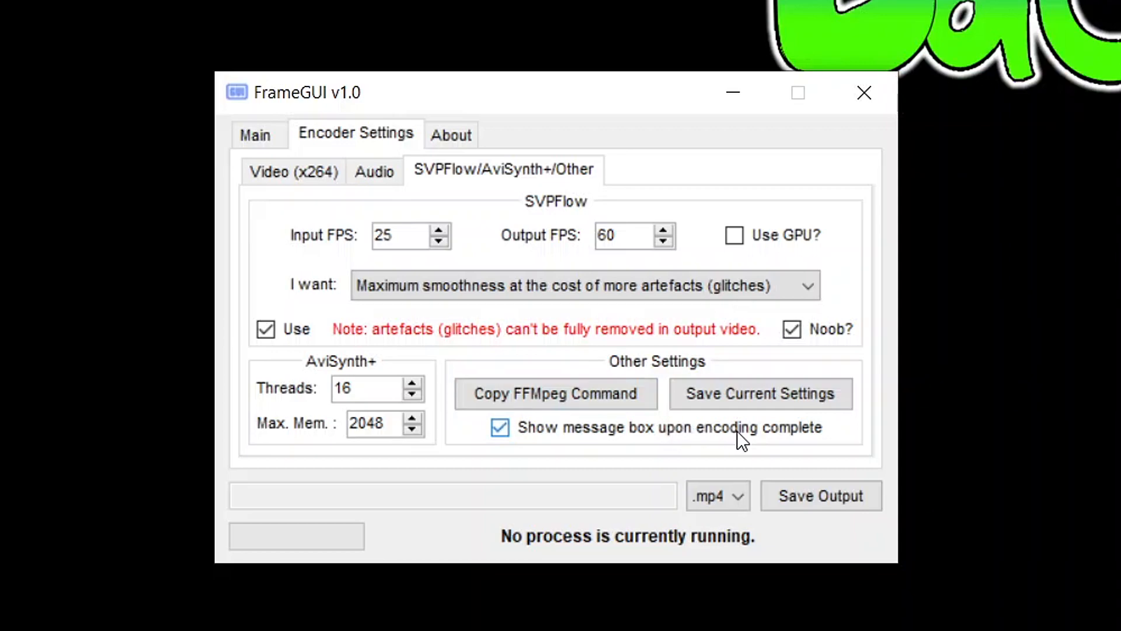
click(817, 397)
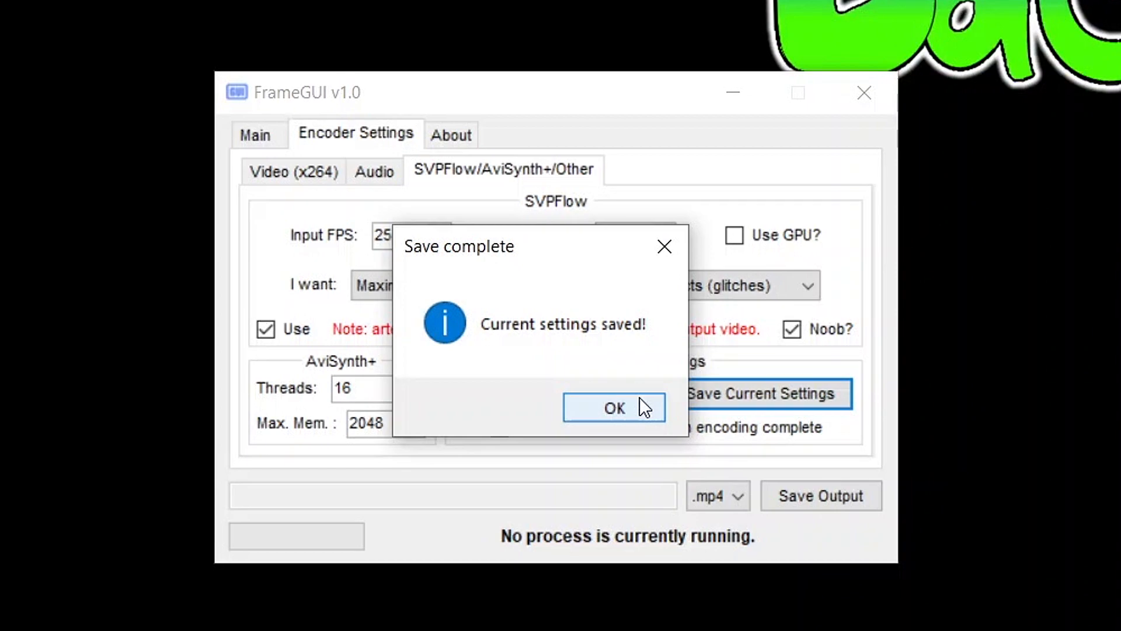
click(644, 407)
Step: Select Big_Buck_Bunny_Trailer_1080p from the Videos folder as the input file
click(379, 173)
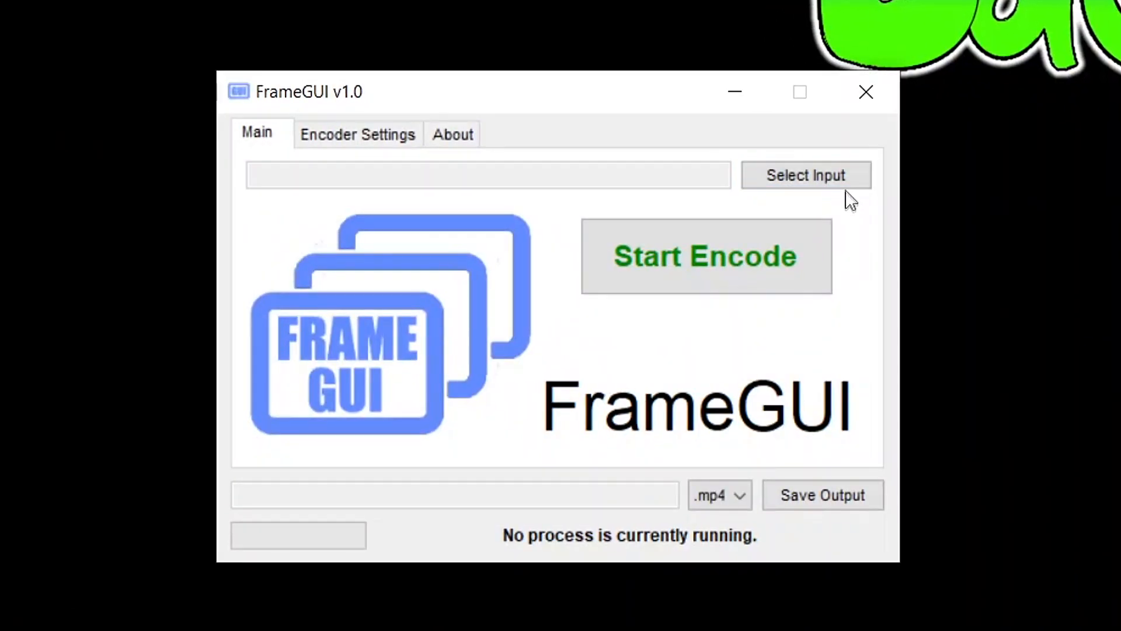
click(847, 185)
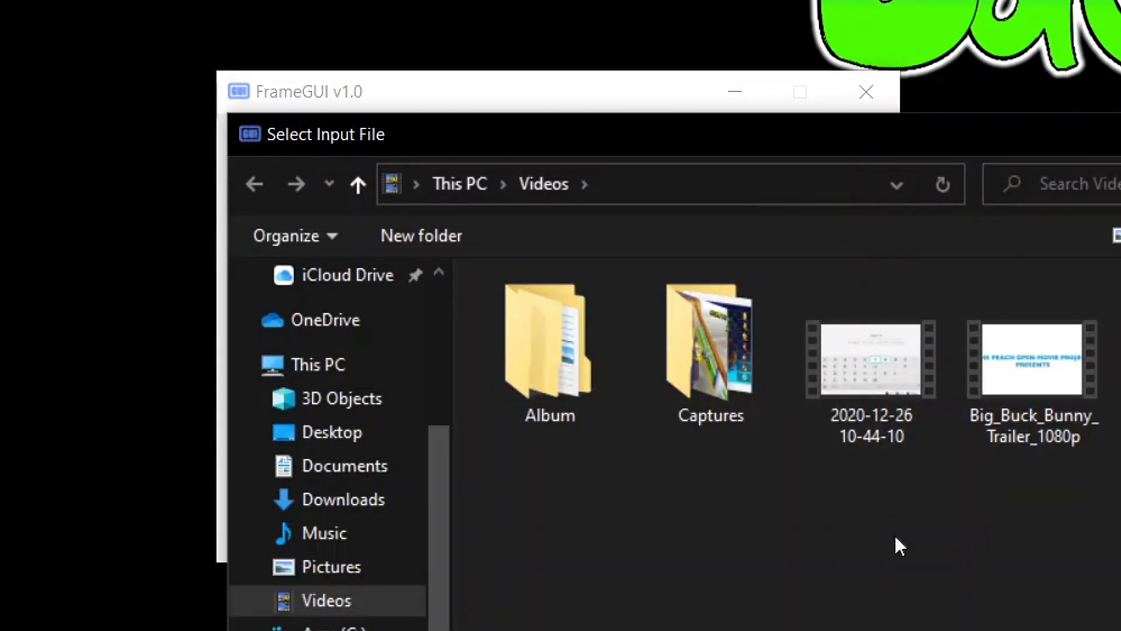
double_click(1064, 383)
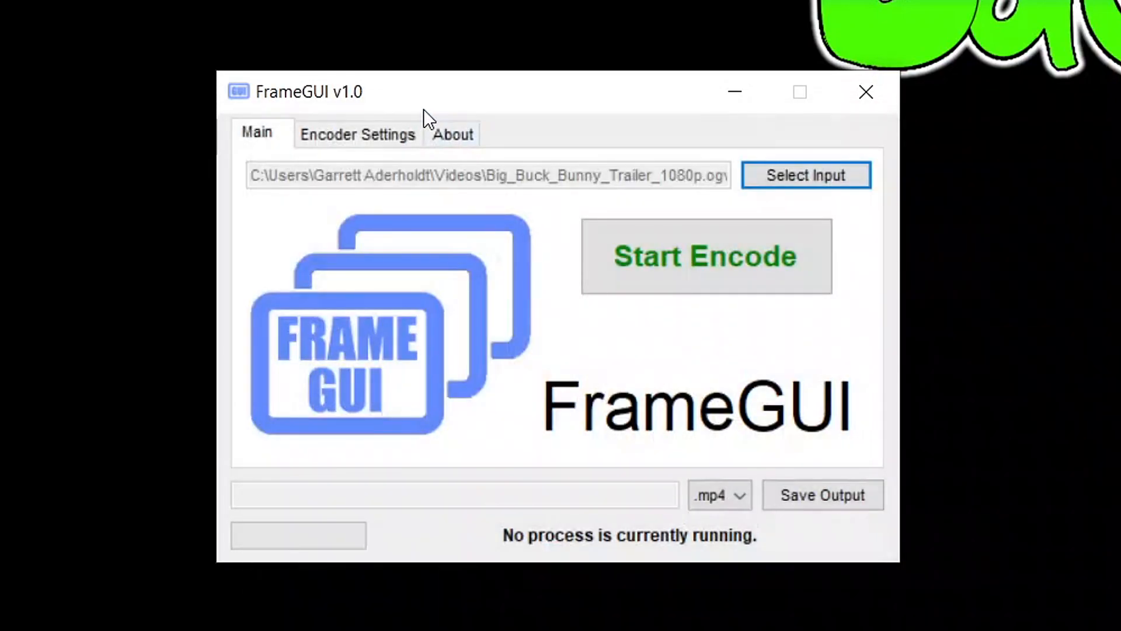
Step: Review the video and audio encoder settings and turn the use of SVPFlow back on
click(380, 130)
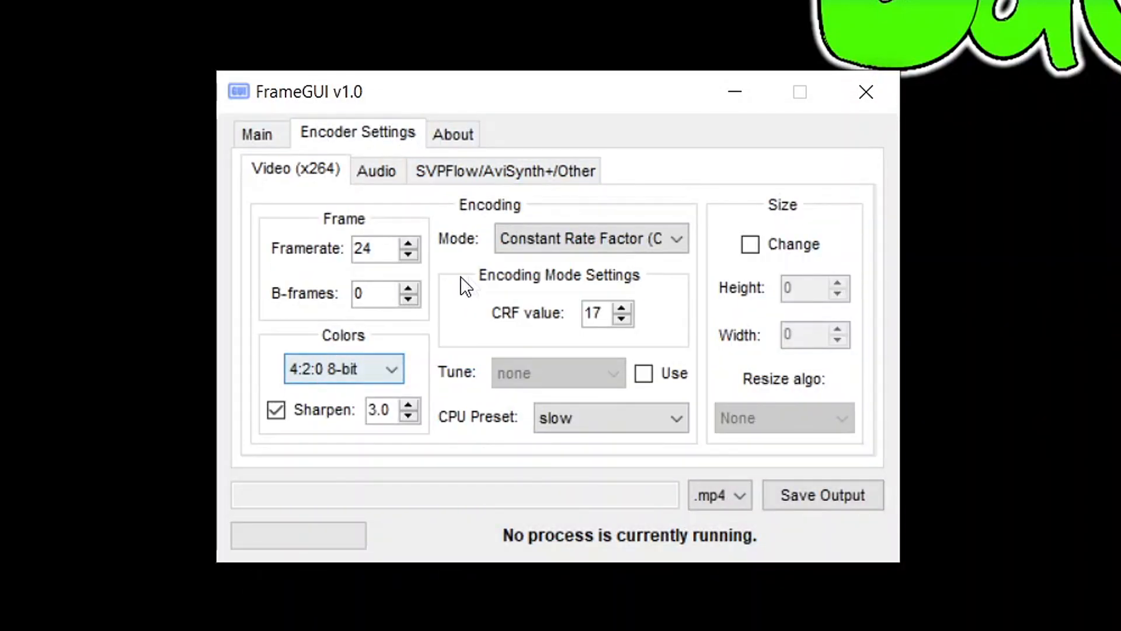
click(380, 171)
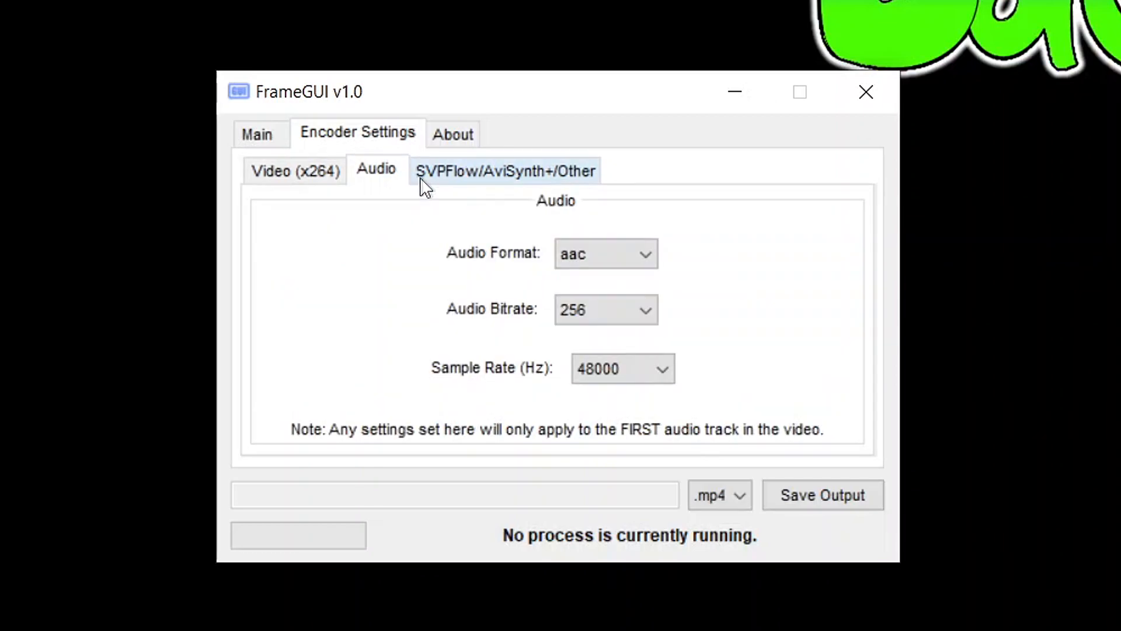
click(514, 172)
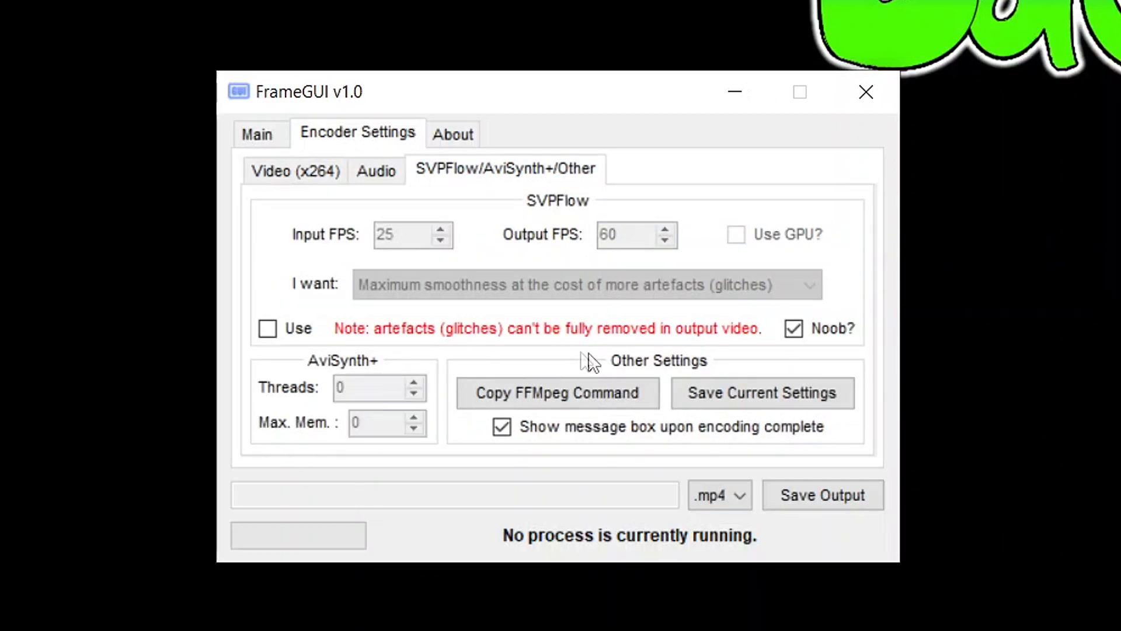
click(285, 335)
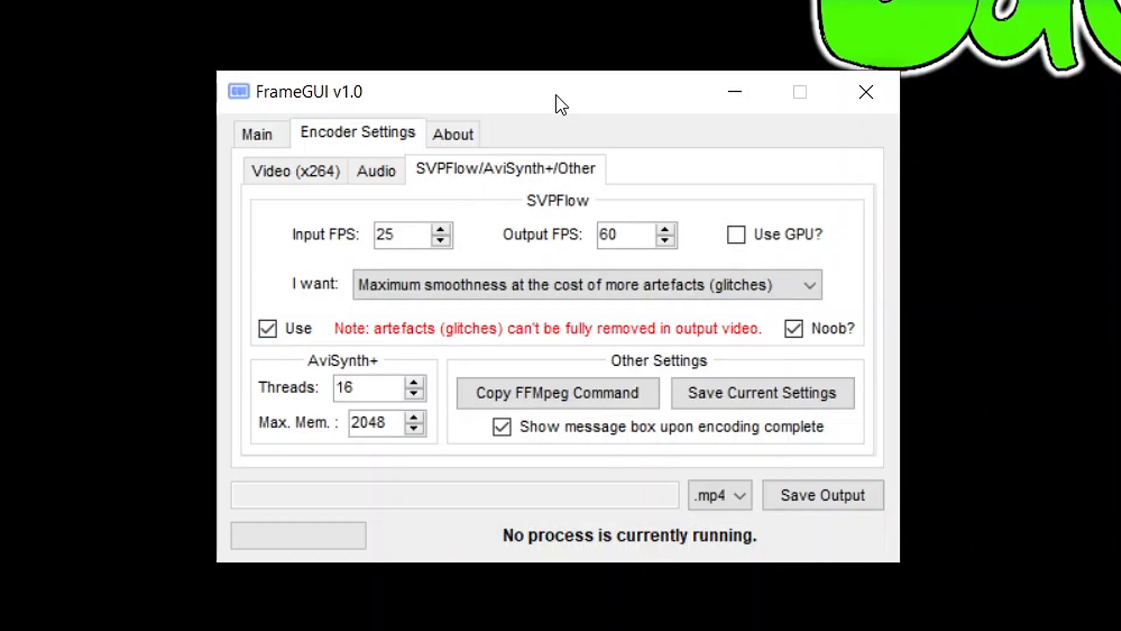
Step: Set the output file to test in .mp4 format in the Videos folder and start the encode
click(268, 136)
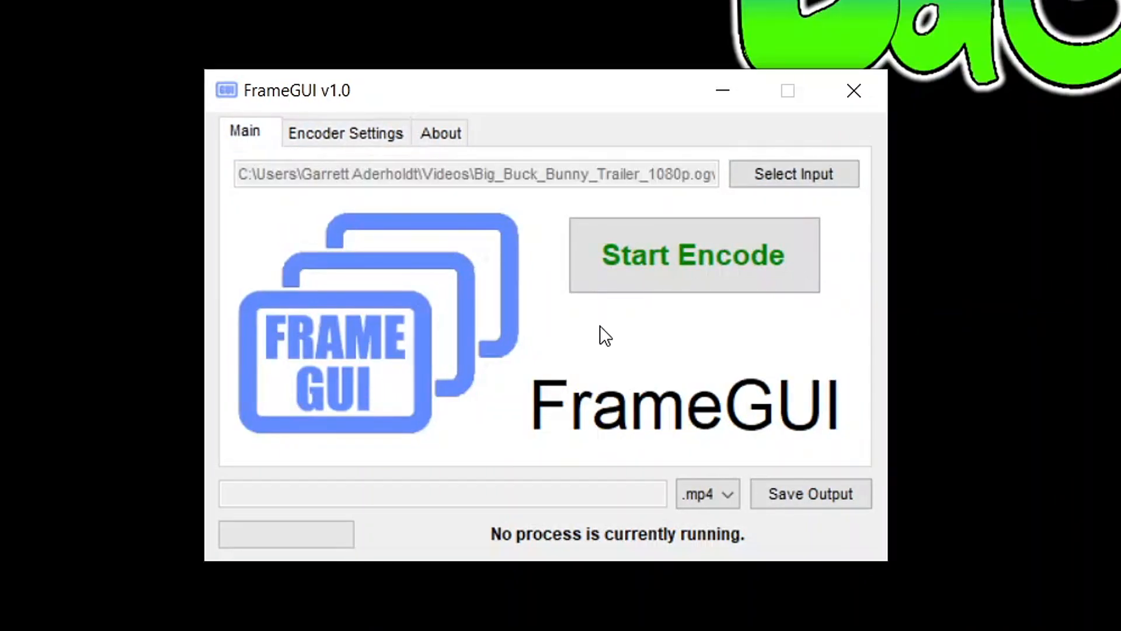
click(733, 496)
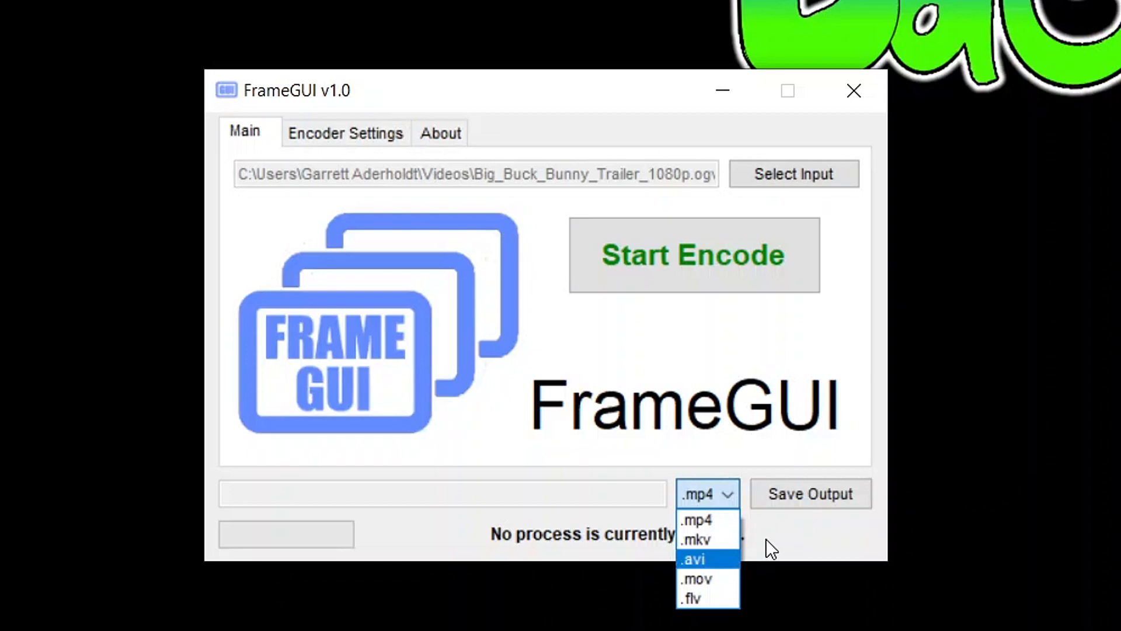
click(729, 527)
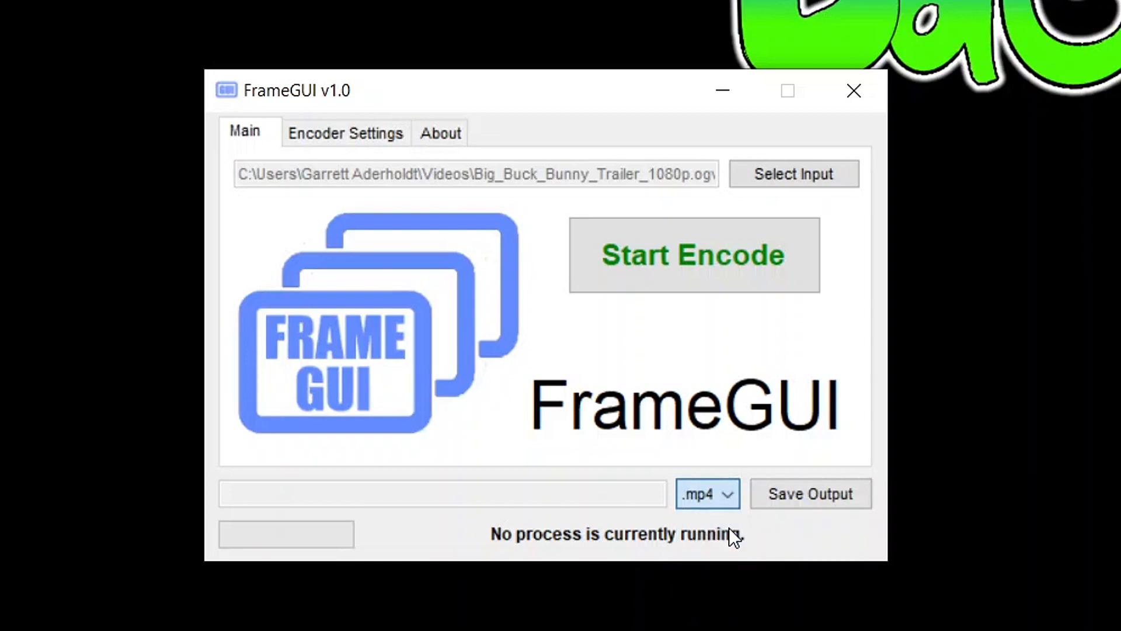
click(821, 496)
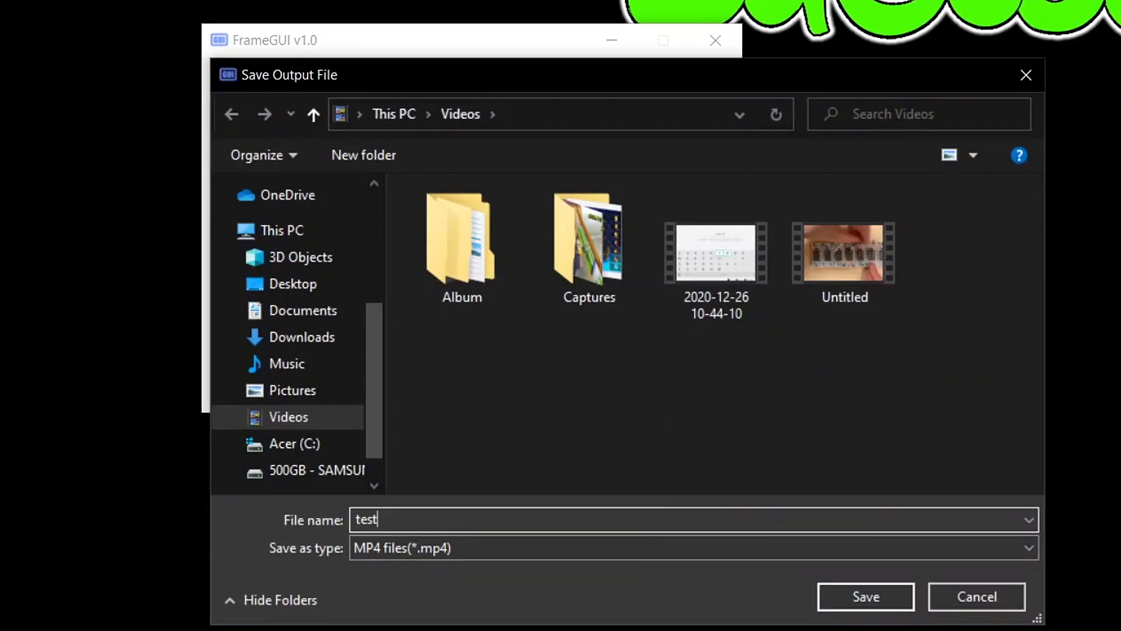
key(Return)
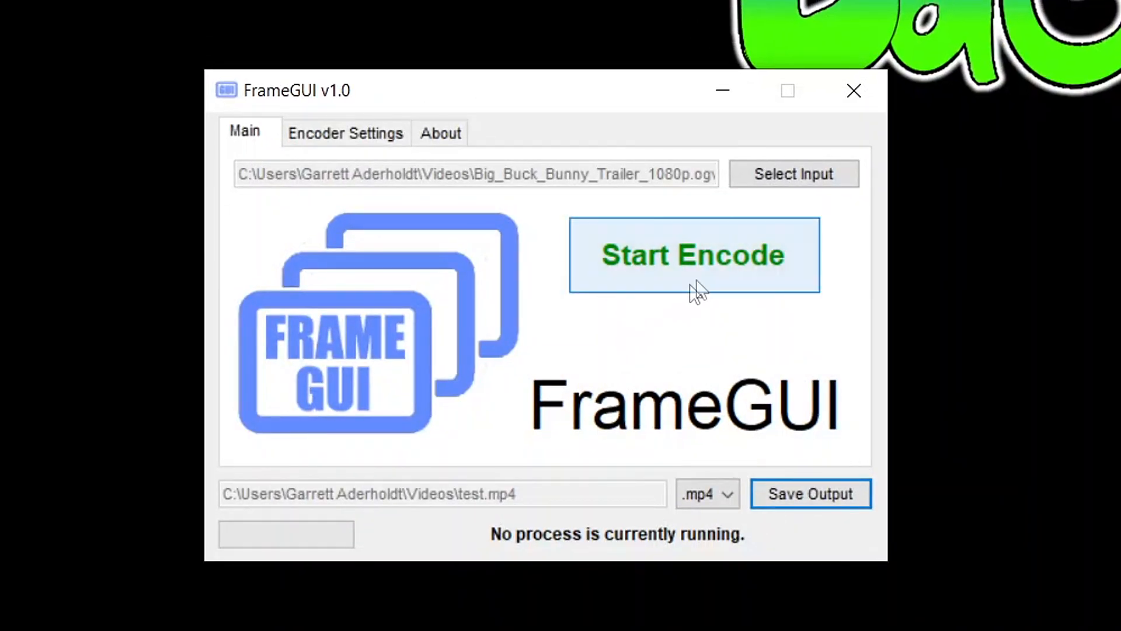
click(710, 264)
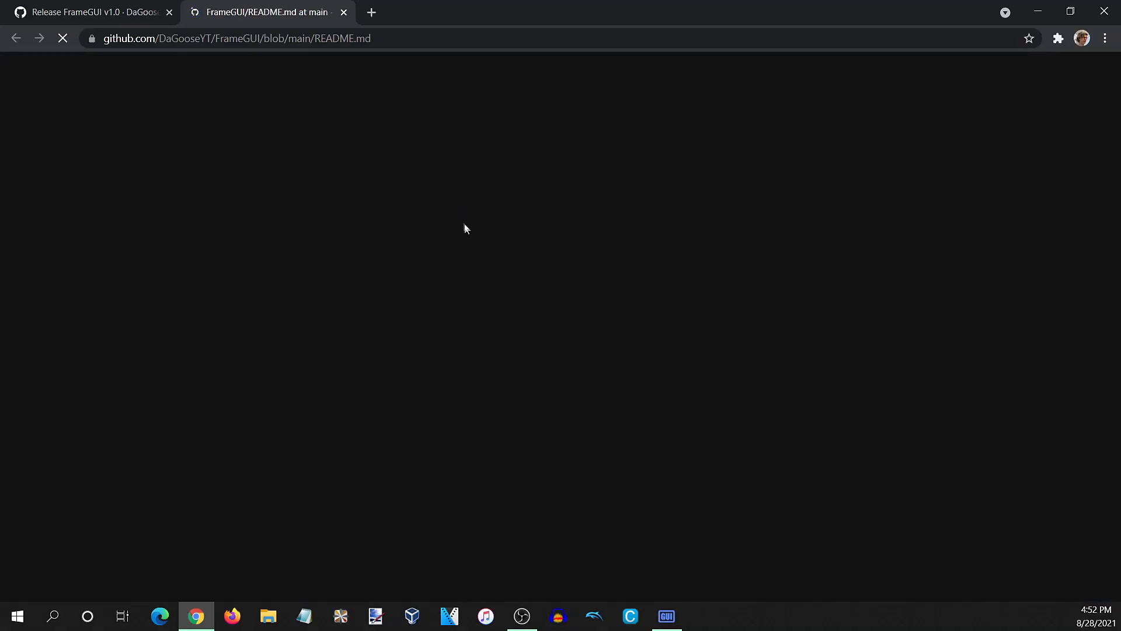
Step: Read through the FrameGUI README on GitHub, examining the Troubleshooting section's FFLoader and AviSynth+ error samples and the requirements for reporting issues
scroll(484, 257, down, 15)
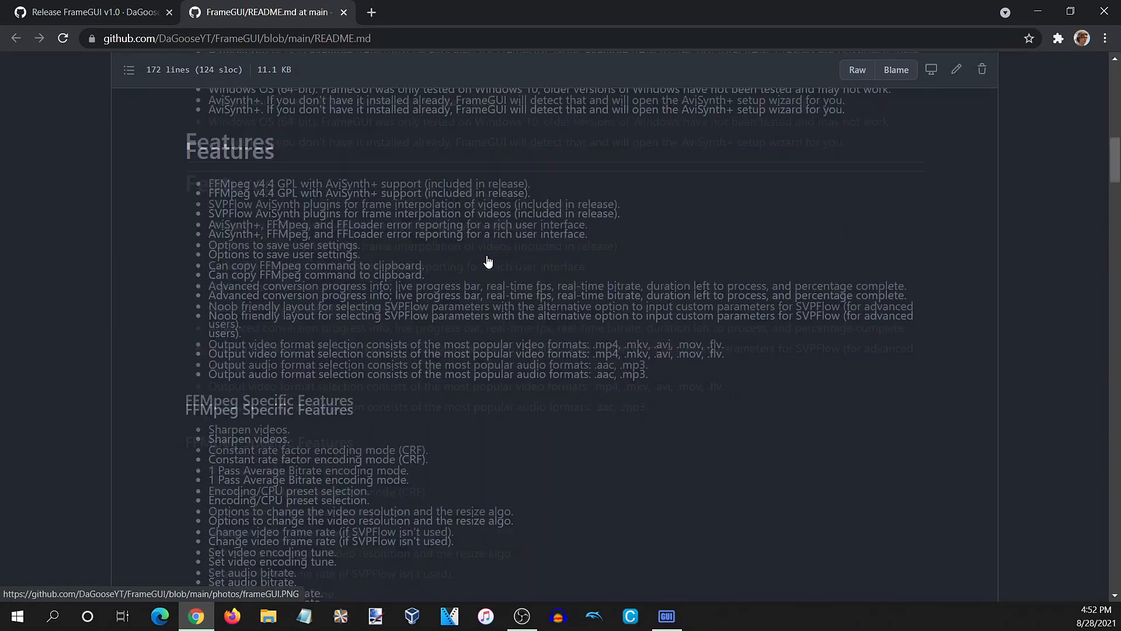
scroll(489, 263, down, 20)
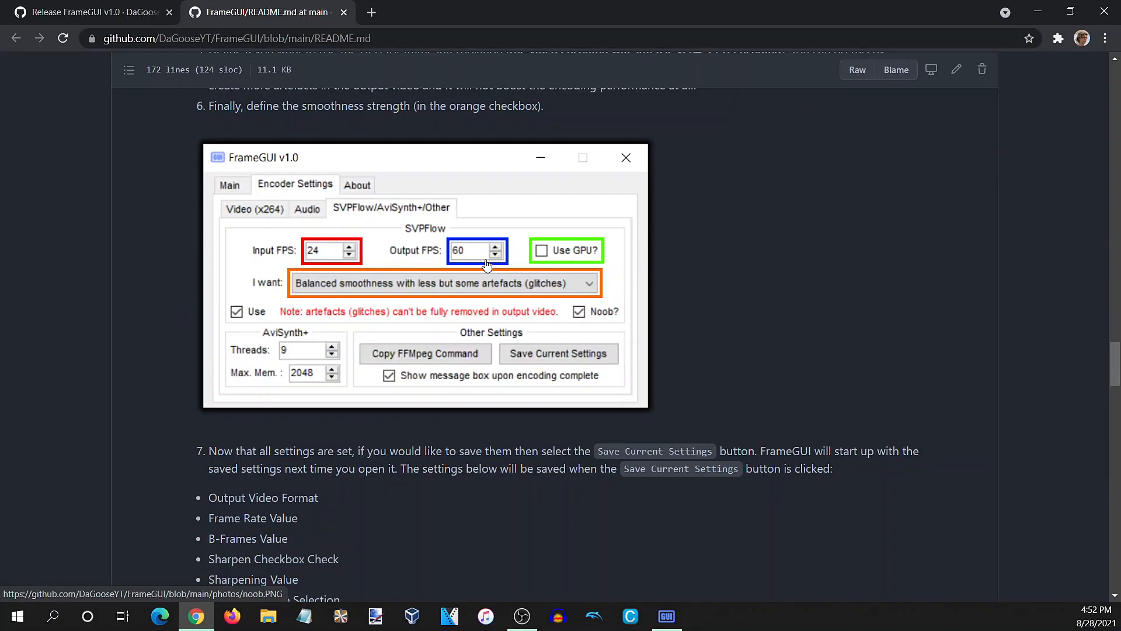
scroll(488, 266, down, 15)
scroll(487, 265, up, 8)
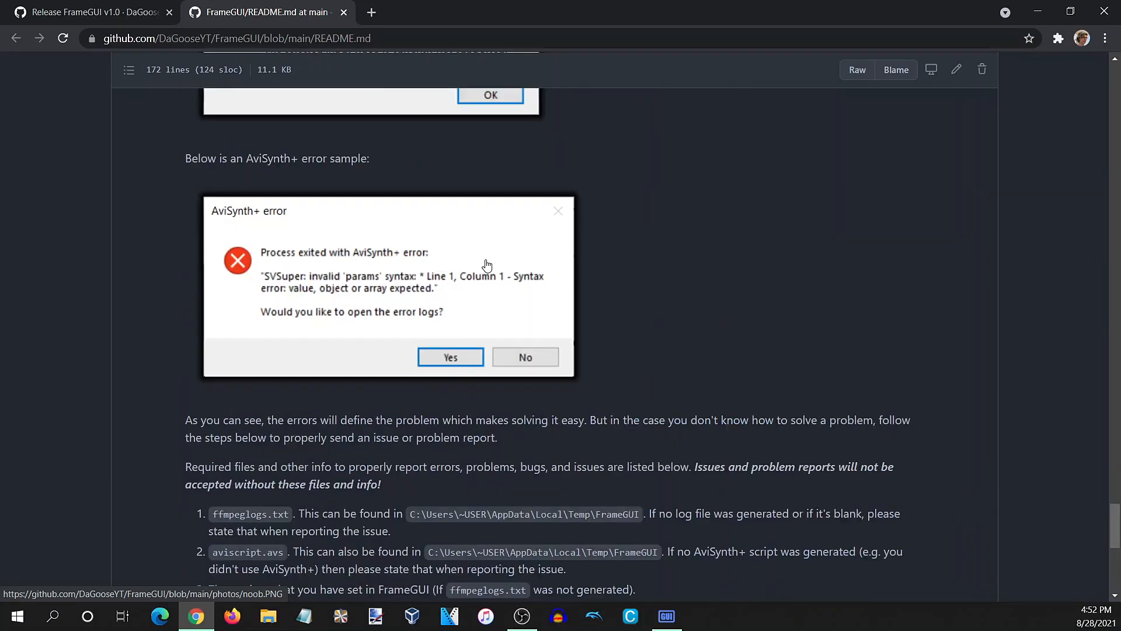
scroll(486, 261, down, 3)
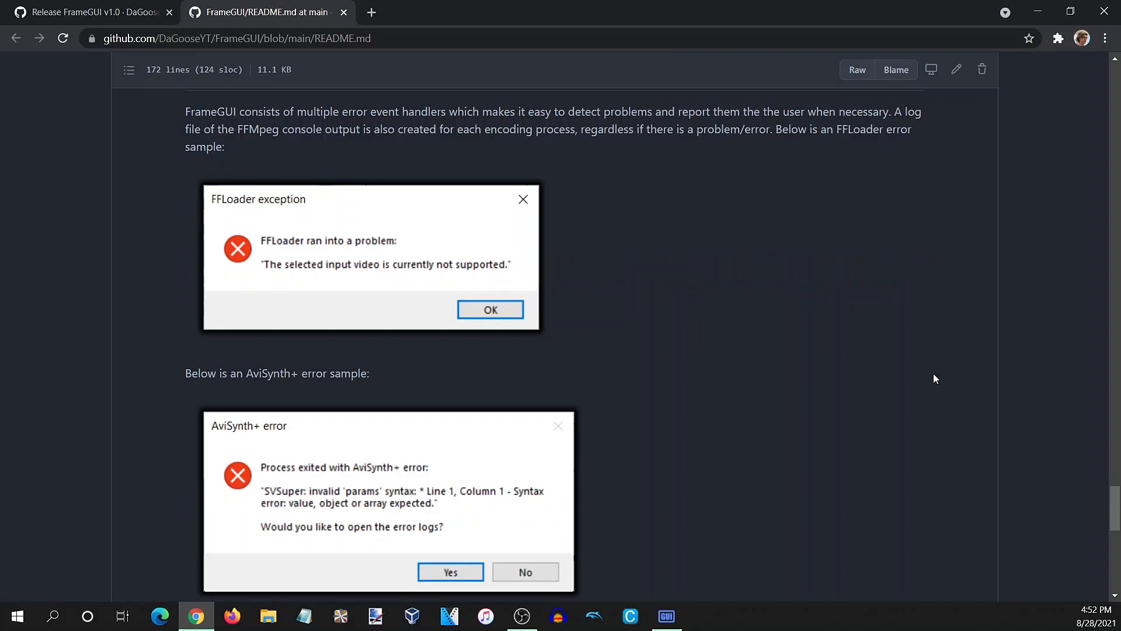
scroll(847, 397, up, 1)
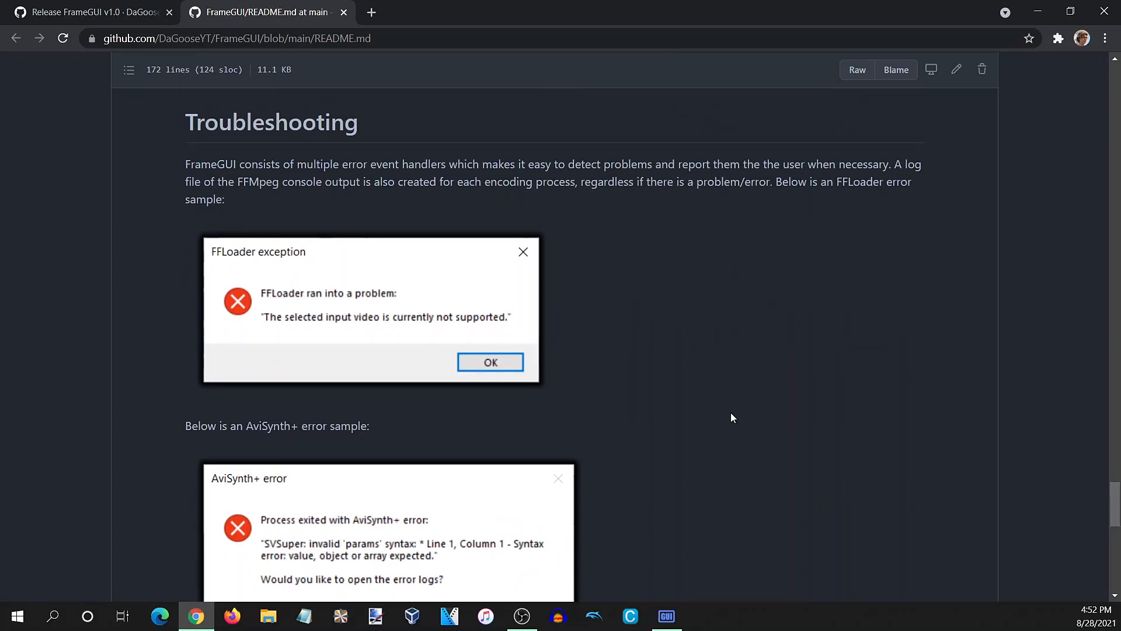
scroll(731, 417, down, 4)
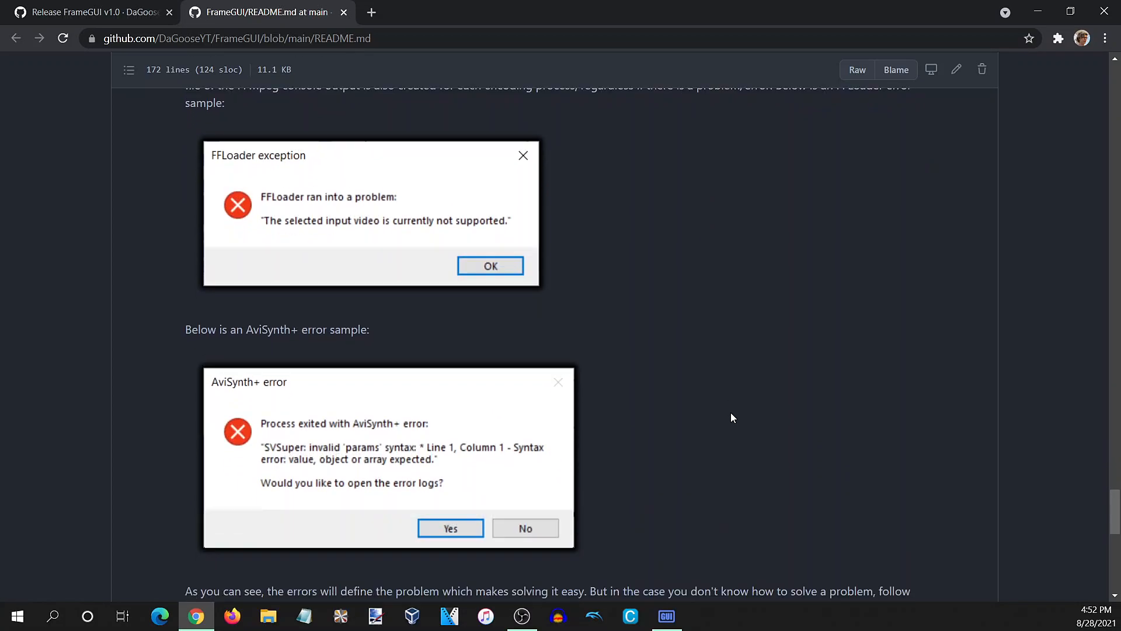
scroll(731, 412, down, 3)
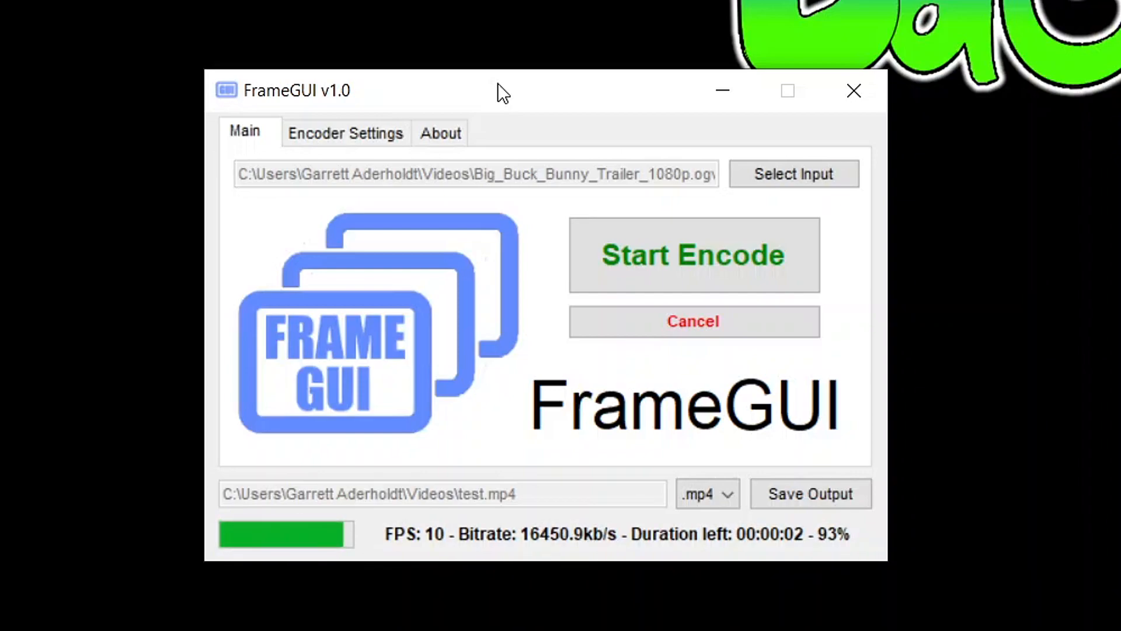
Step: Once the encode finishes, open the original Big_Buck_Bunny_Trailer_1080p video from the Videos folder for playback
click(653, 430)
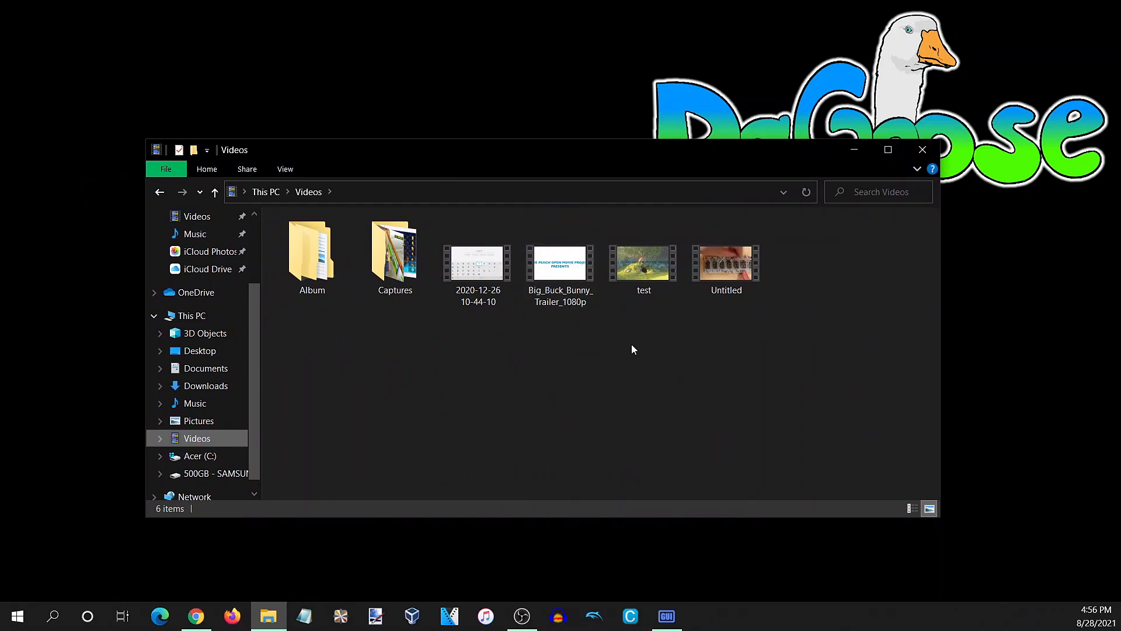
double_click(565, 281)
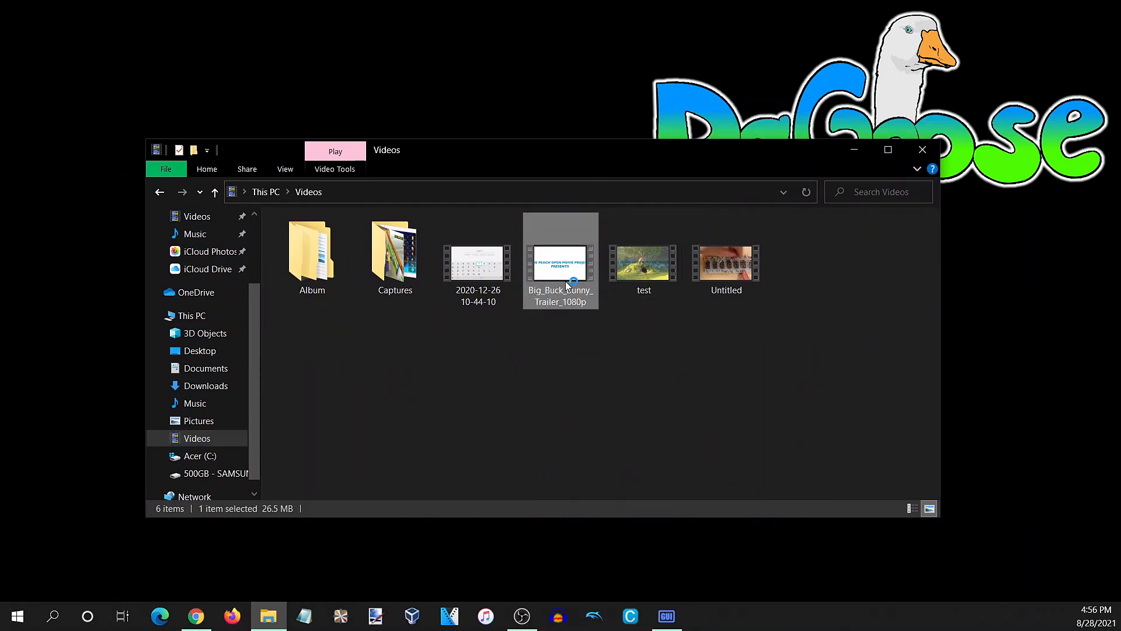